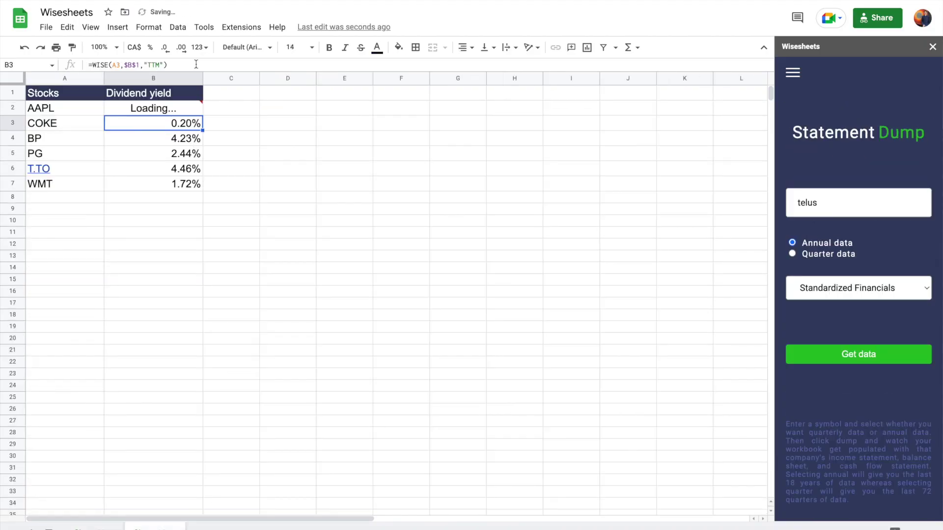
# Step: Copy AAPL's WISE dividend yield formula from B2 down to row 7
pyautogui.click(185, 110)
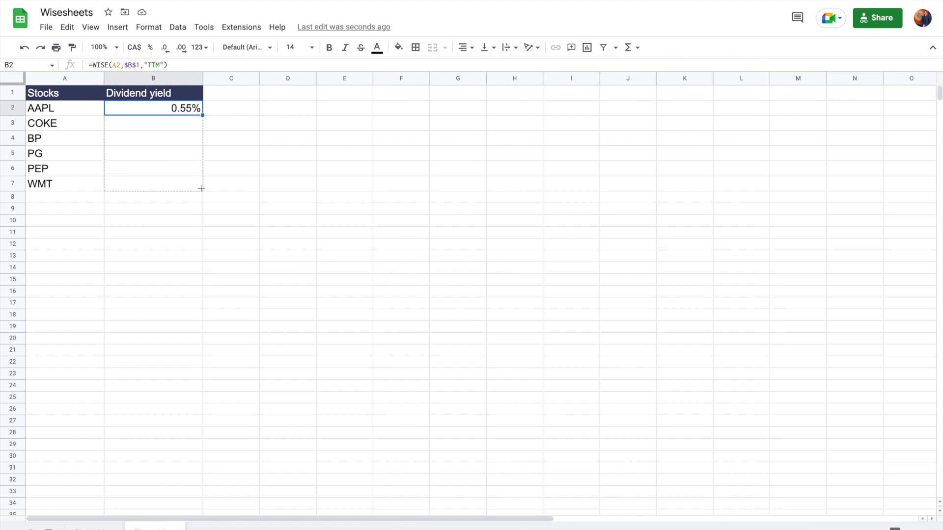
pyautogui.moveTo(201, 189); pyautogui.dragTo(202, 190)
pyautogui.click(153, 263)
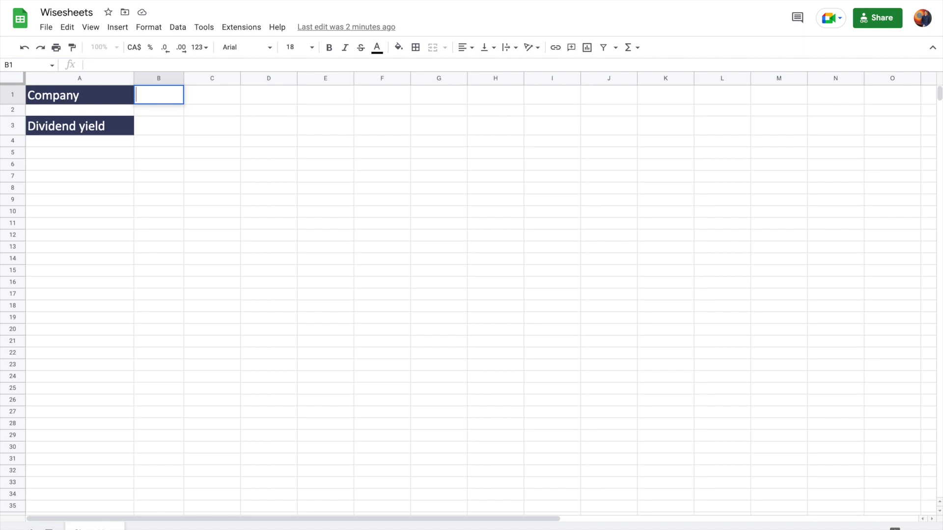
# Step: Start a GOOGLEFINANCE formula in B1, then erase it back to the equals sign
pyautogui.write('=googl')
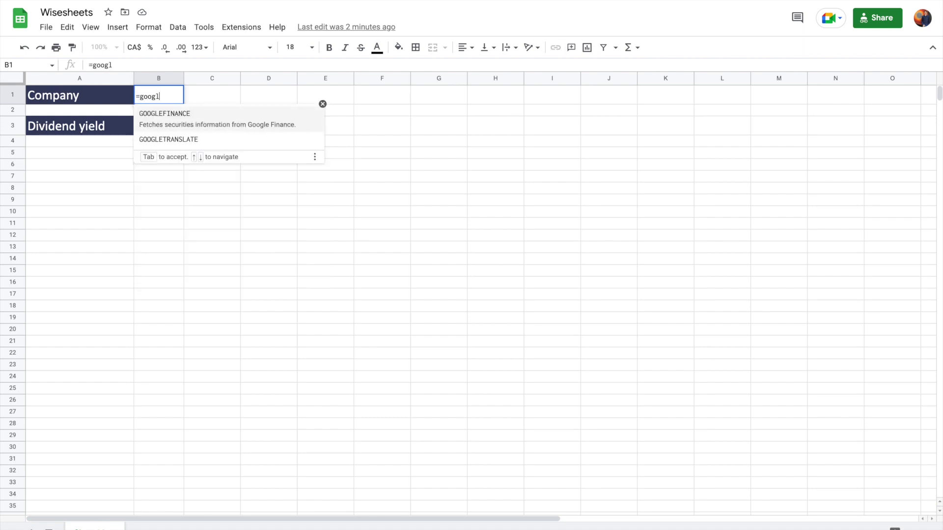
pyautogui.click(171, 113)
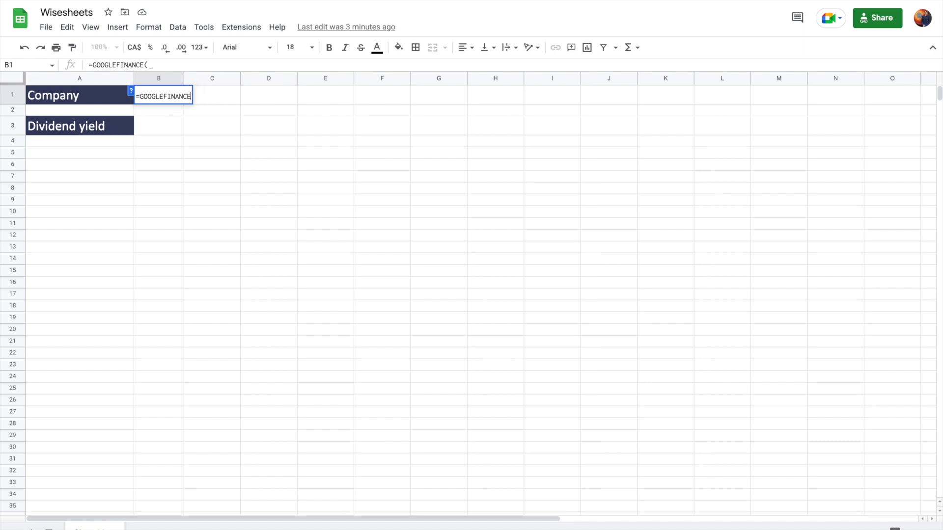
pyautogui.press('BackSpace')
pyautogui.press('BackSpace')
pyautogui.press('BackSpace')
pyautogui.press('BackSpace')
pyautogui.press('BackSpace')
pyautogui.press('BackSpace')
pyautogui.press('BackSpace')
pyautogui.press('BackSpace')
pyautogui.press('BackSpace')
pyautogui.press('BackSpace')
pyautogui.press('BackSpace')
pyautogui.press('BackSpace')
pyautogui.press('BackSpace')
pyautogui.press('BackSpace')
pyautogui.press('BackSpace')
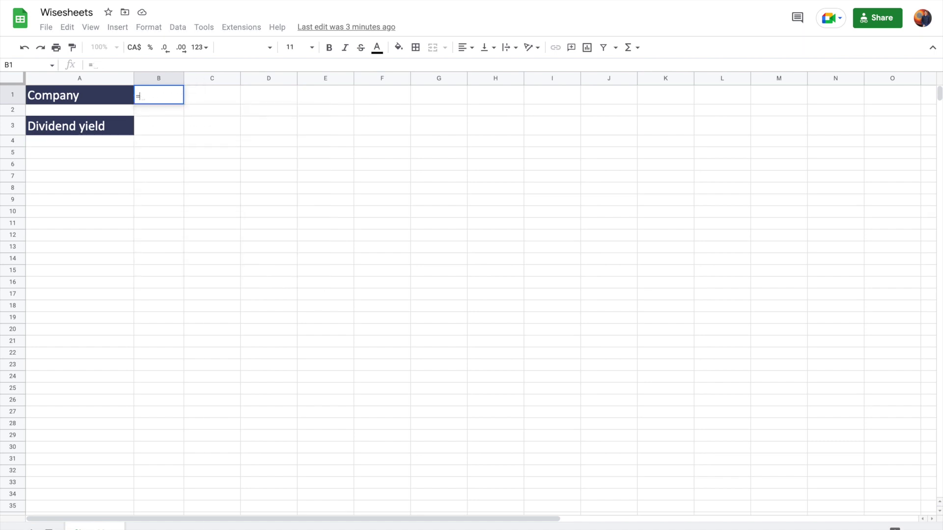
# Step: Start an IMPORTHTML formula in cell B1 instead
pyautogui.click(186, 148)
pyautogui.click(172, 99)
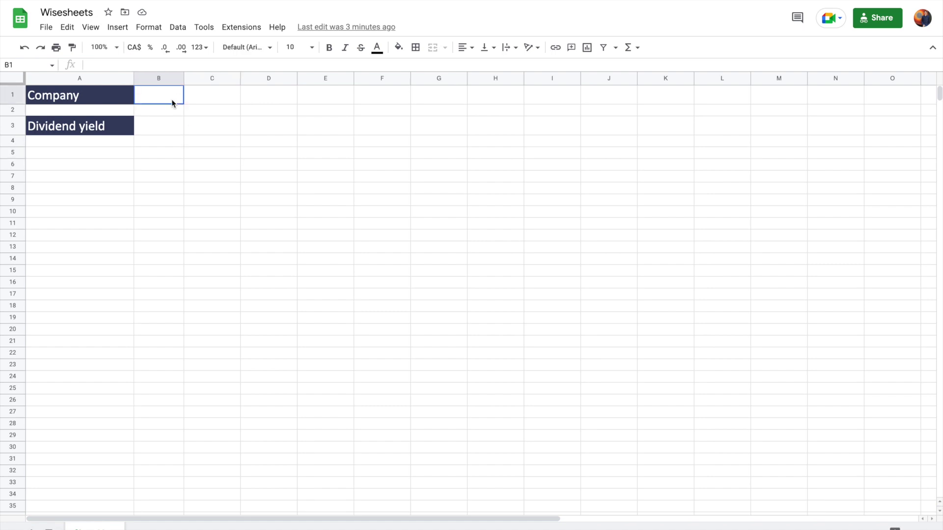
pyautogui.write('=impo')
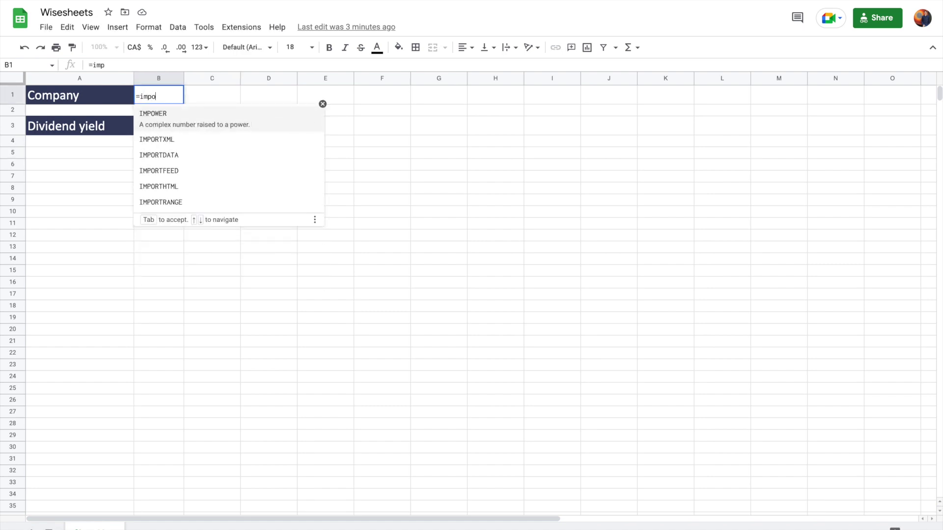
pyautogui.click(179, 186)
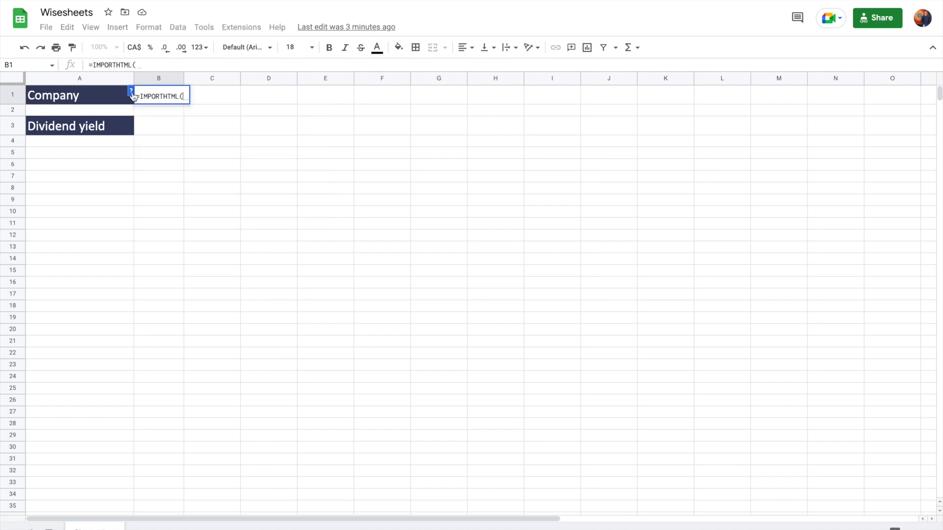
# Step: Delete the IMPORTHTML formula text from the formula bar, leaving B1 empty
pyautogui.click(158, 64)
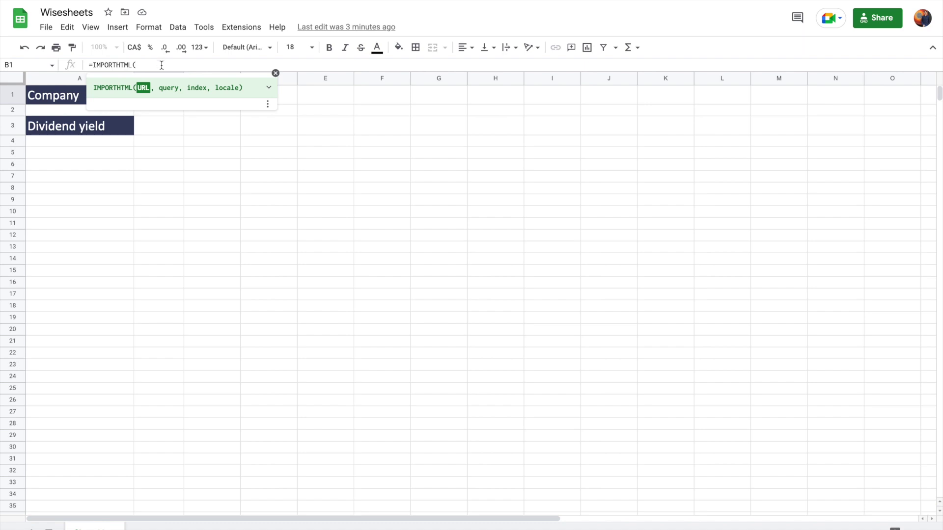
pyautogui.click(276, 74)
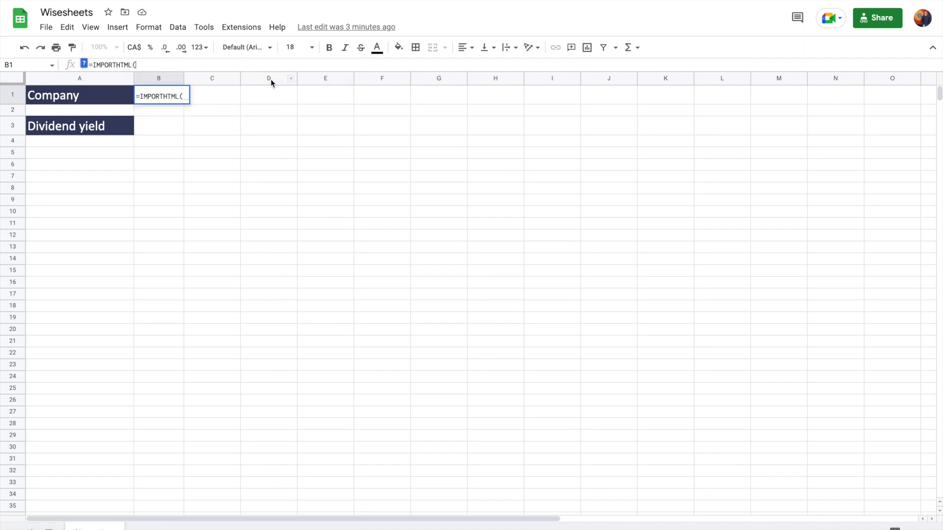
pyautogui.moveTo(145, 65); pyautogui.dragTo(82, 67)
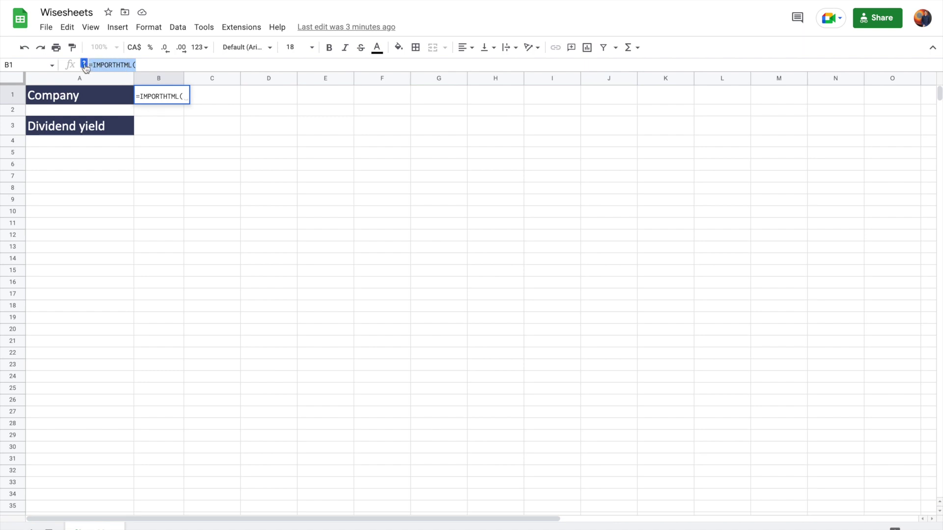
pyautogui.press('BackSpace')
pyautogui.click(209, 115)
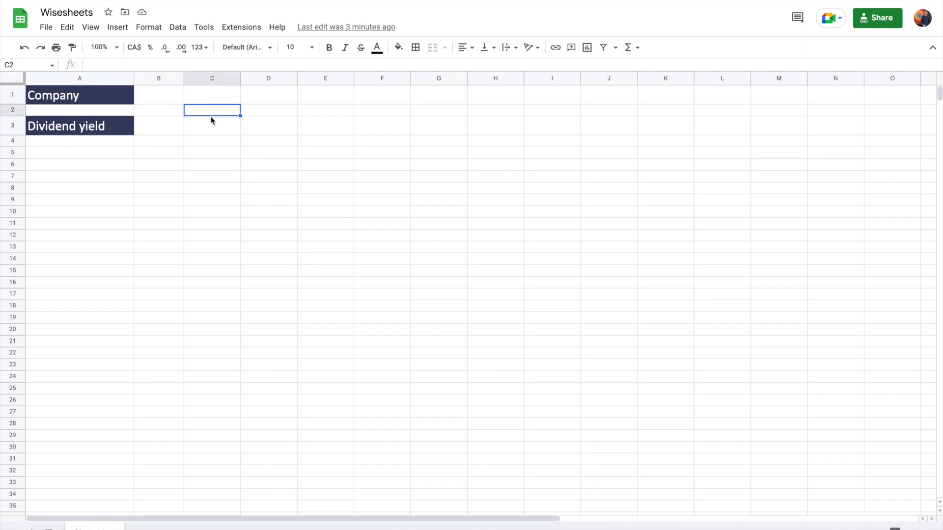
pyautogui.click(237, 31)
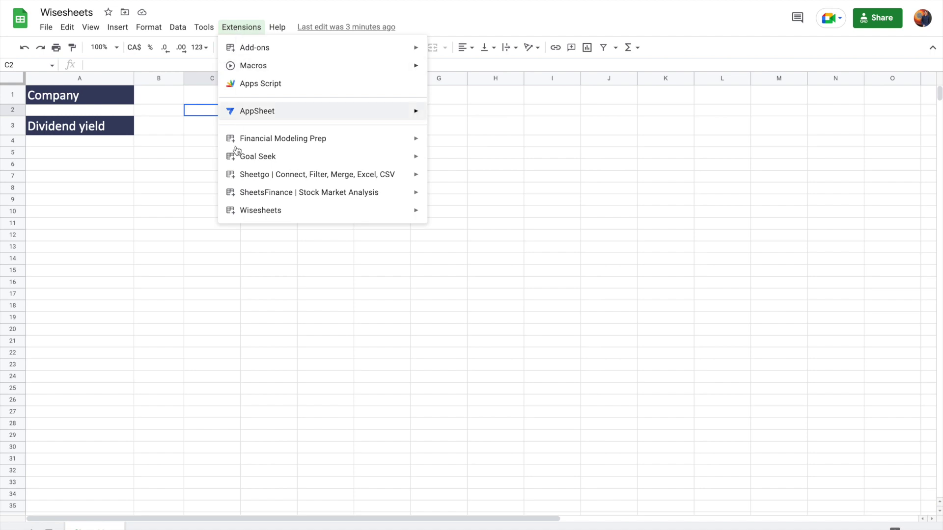
pyautogui.moveTo(272, 210)
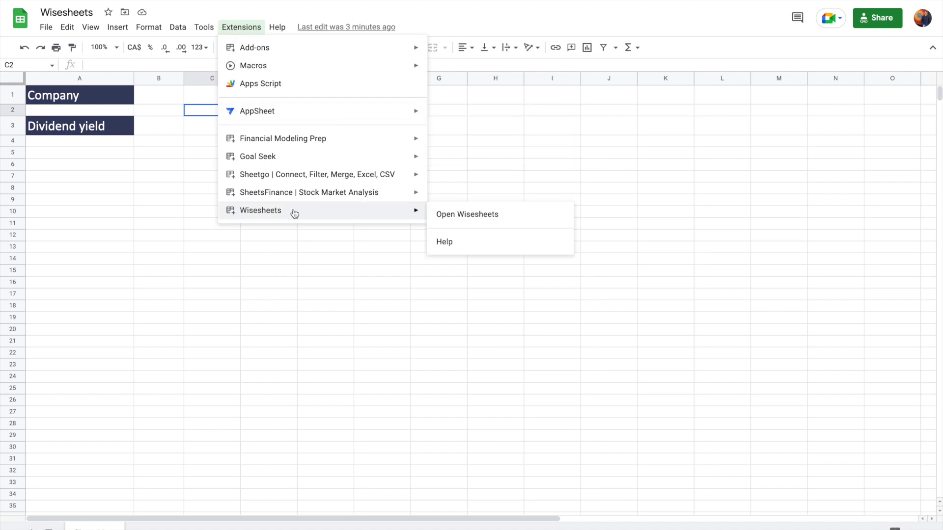
pyautogui.click(158, 235)
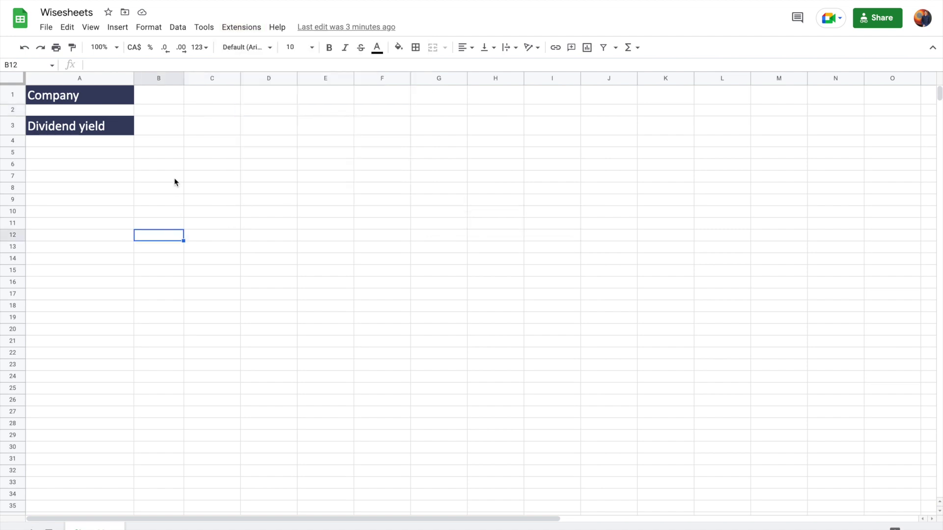
pyautogui.click(159, 100)
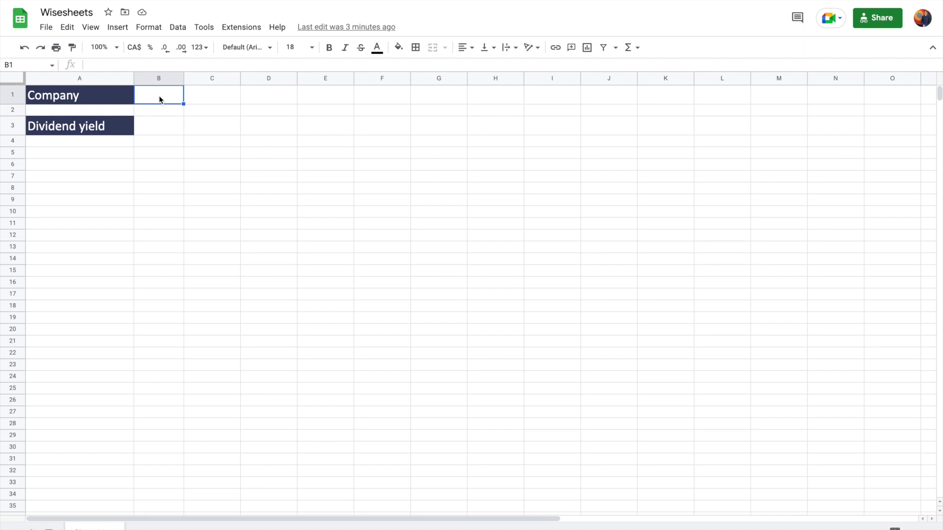
pyautogui.write('M')
# Step: Enter AAPL as the company ticker in B1
pyautogui.press('BackSpace')
pyautogui.write('AAPL')
pyautogui.press('Return')
pyautogui.press('Return')
# Step: Enter =WISE(B1,A3, "TTM") in B3, returning AAPL's 0.546% dividend yield
pyautogui.write('=')
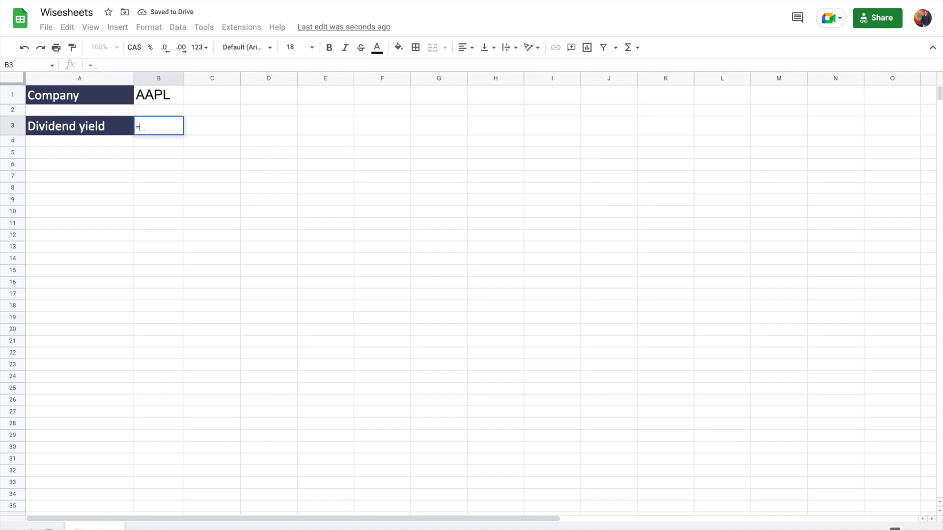
pyautogui.write('WISE')
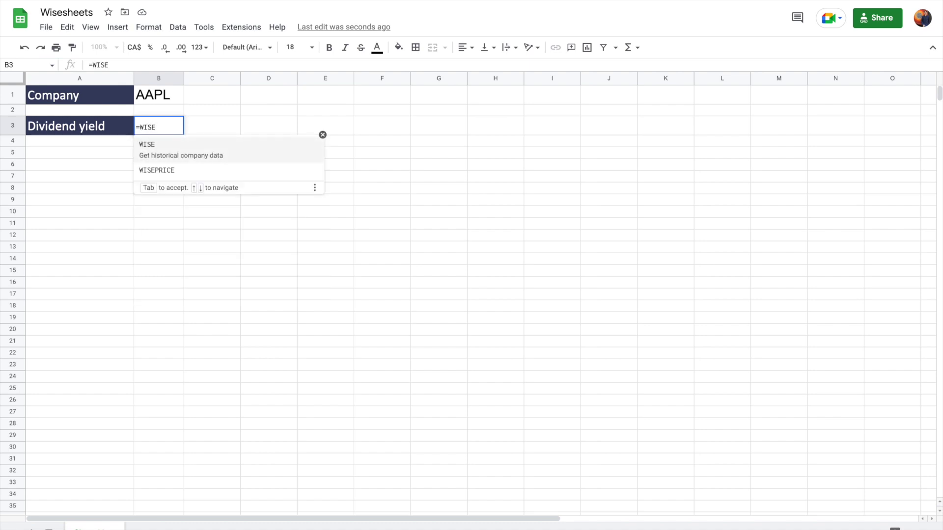
pyautogui.press('Tab')
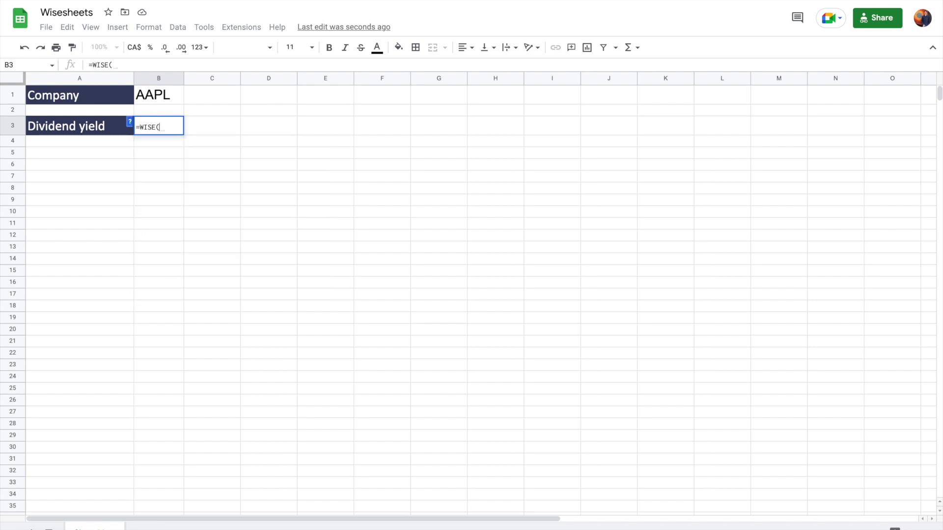
pyautogui.click(162, 99)
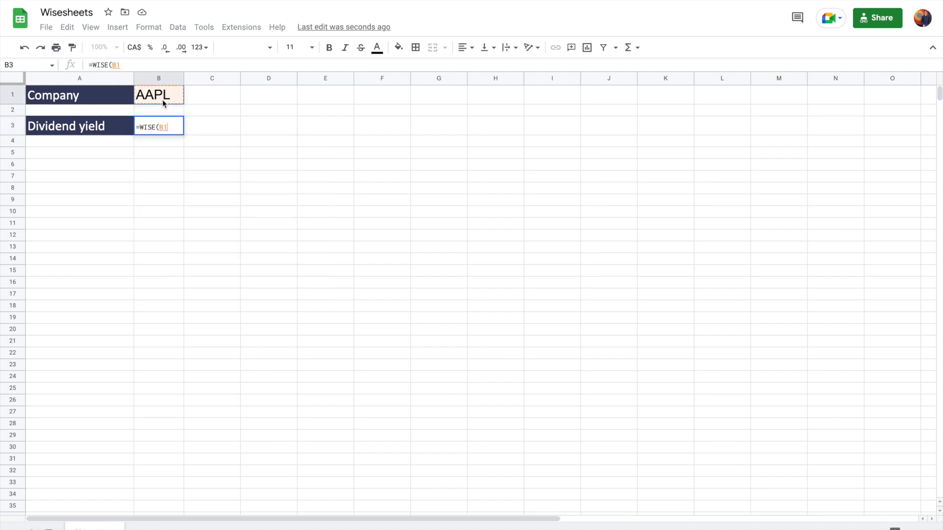
pyautogui.write(',')
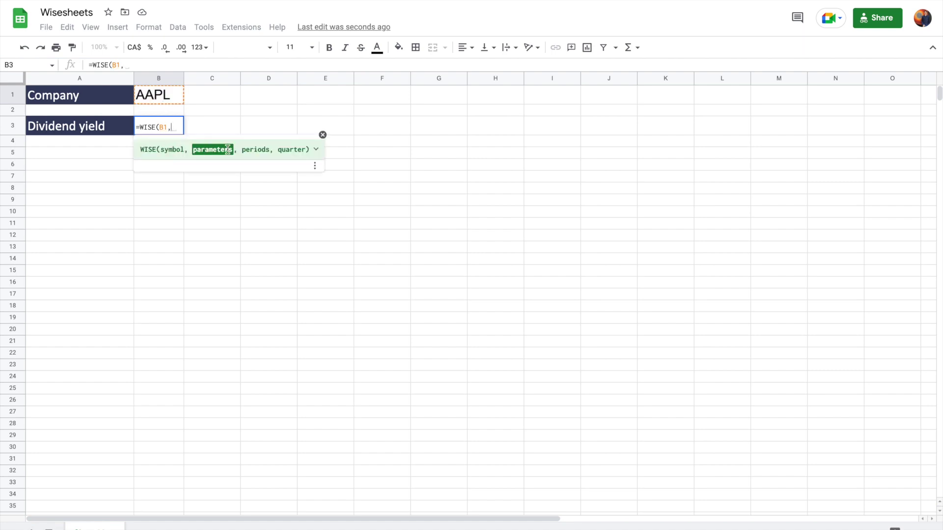
pyautogui.click(89, 127)
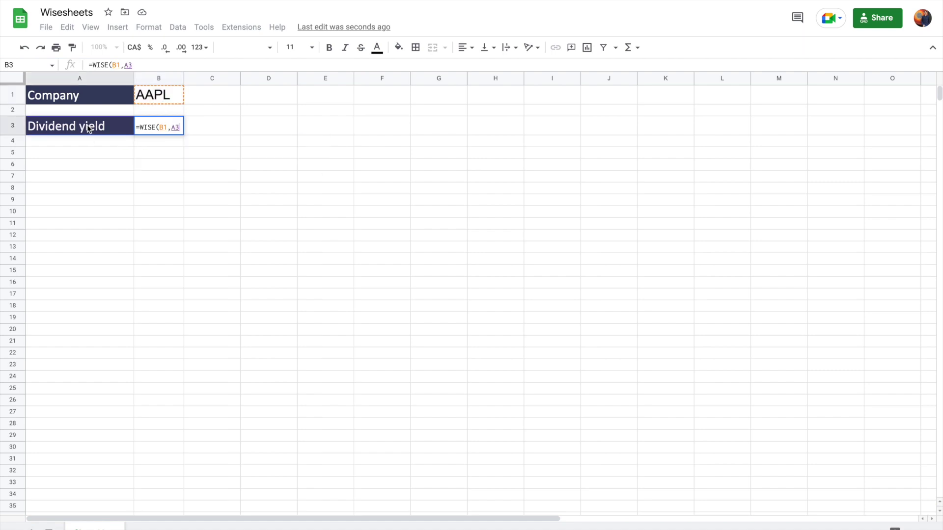
pyautogui.write(', ')
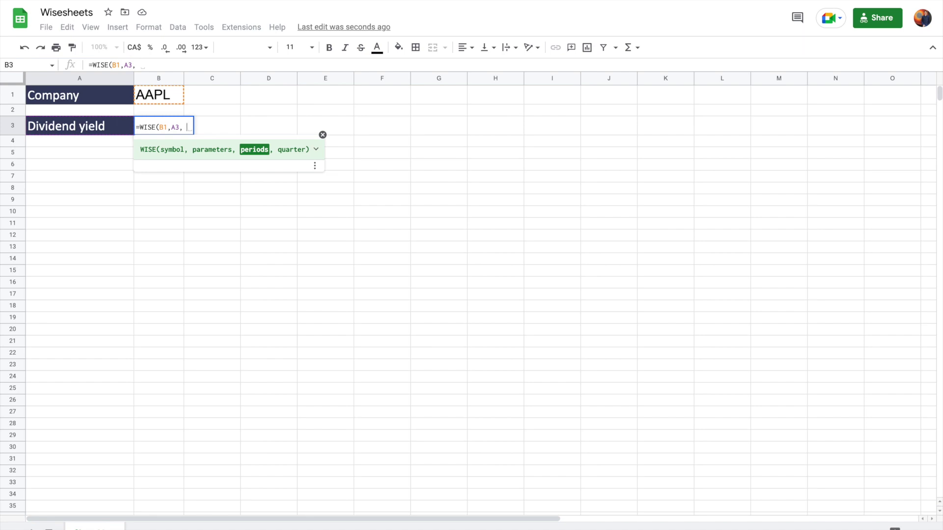
pyautogui.write('"TTM')
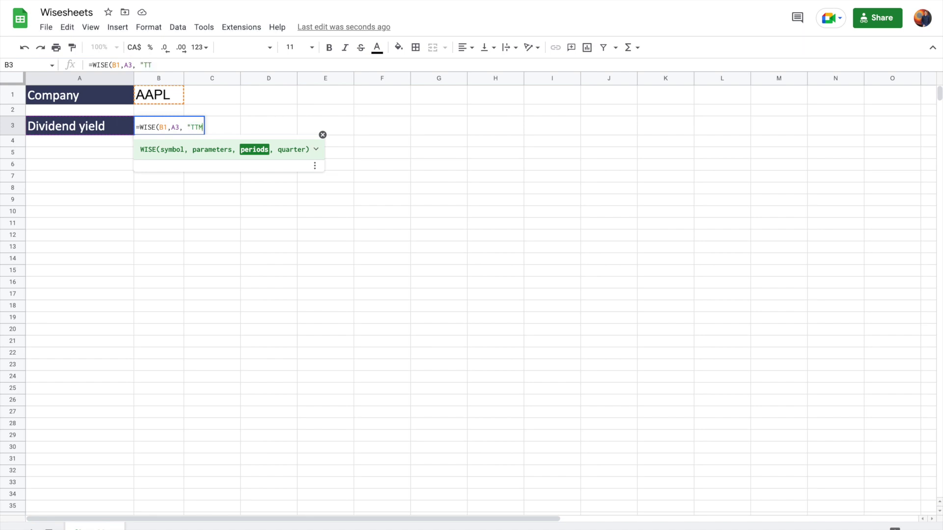
pyautogui.write('")')
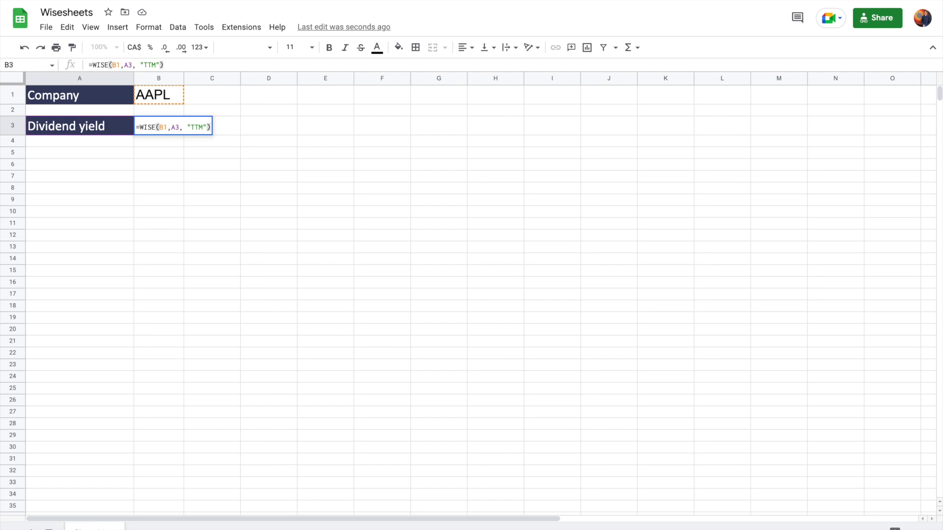
pyautogui.press('Return')
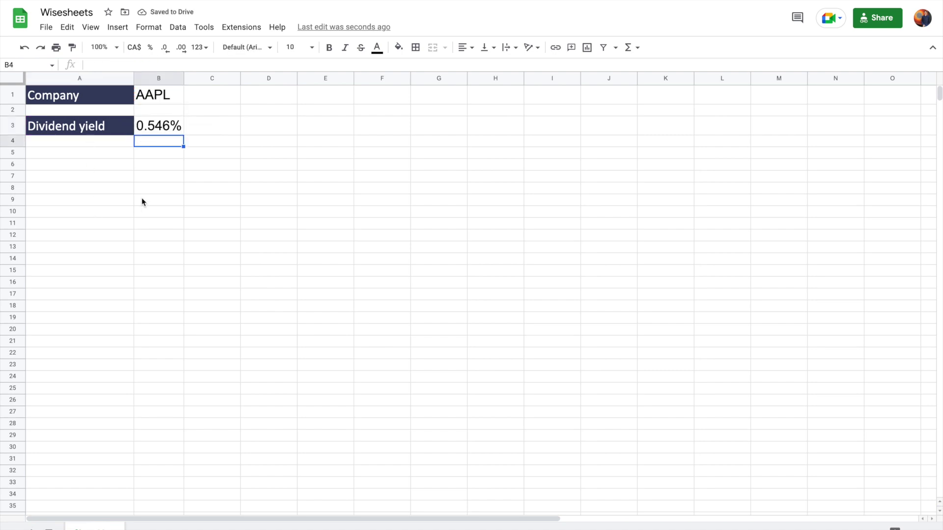
pyautogui.press('Up')
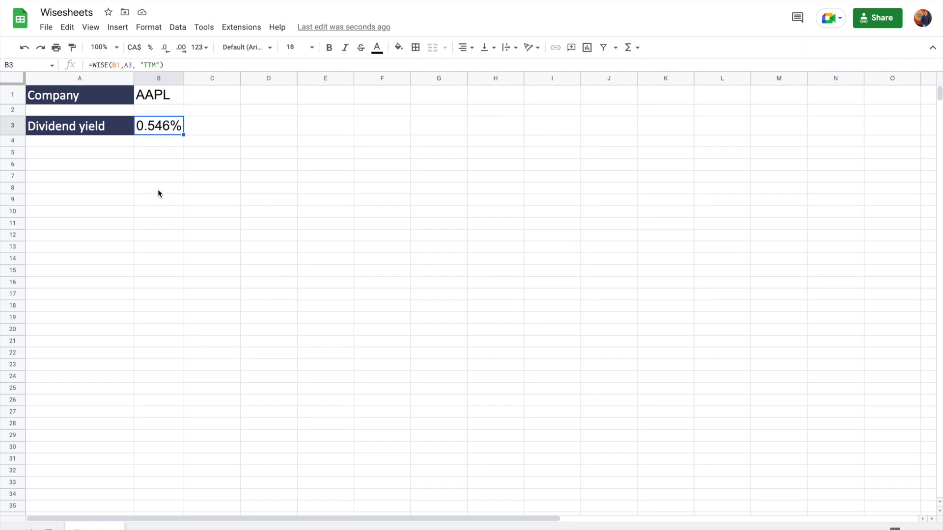
# Step: Replace AAPL with COKE in B1 so the dividend yield updates to 0.200%
pyautogui.click(174, 99)
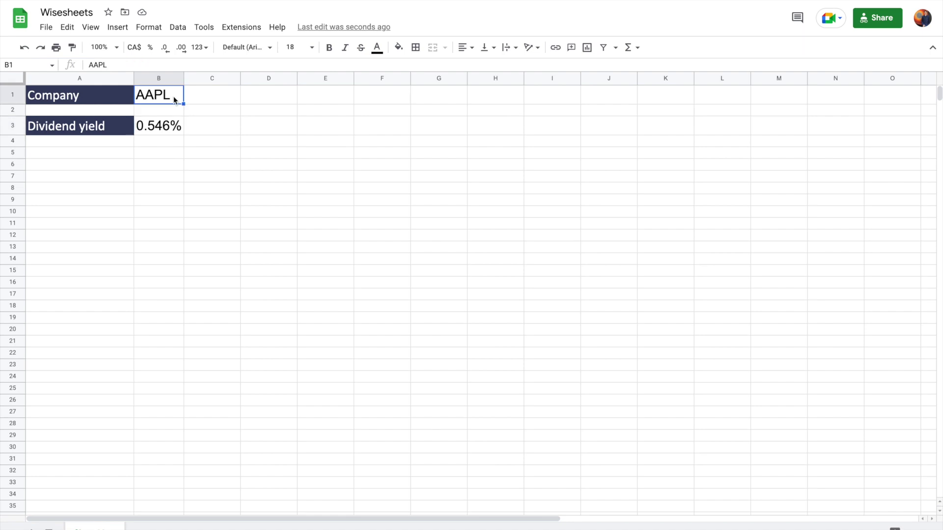
pyautogui.press('Delete')
pyautogui.write('COKE')
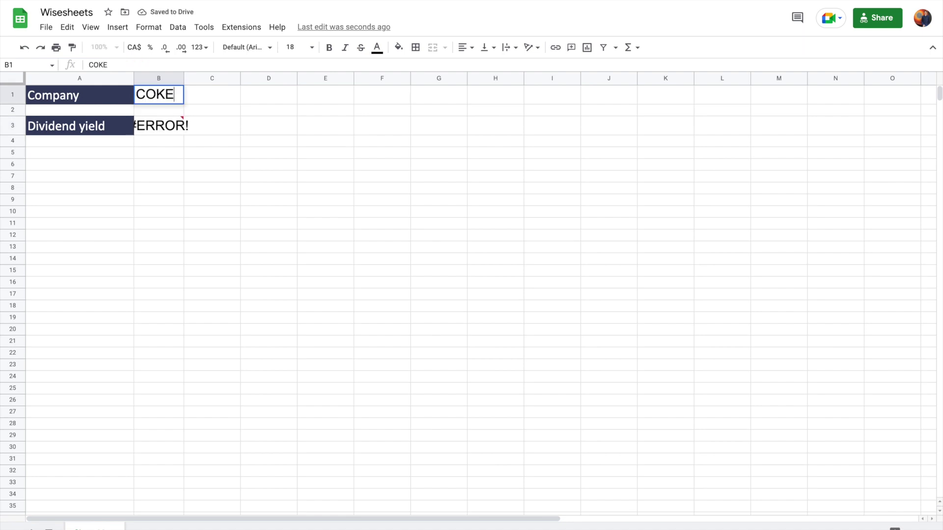
pyautogui.press('Return')
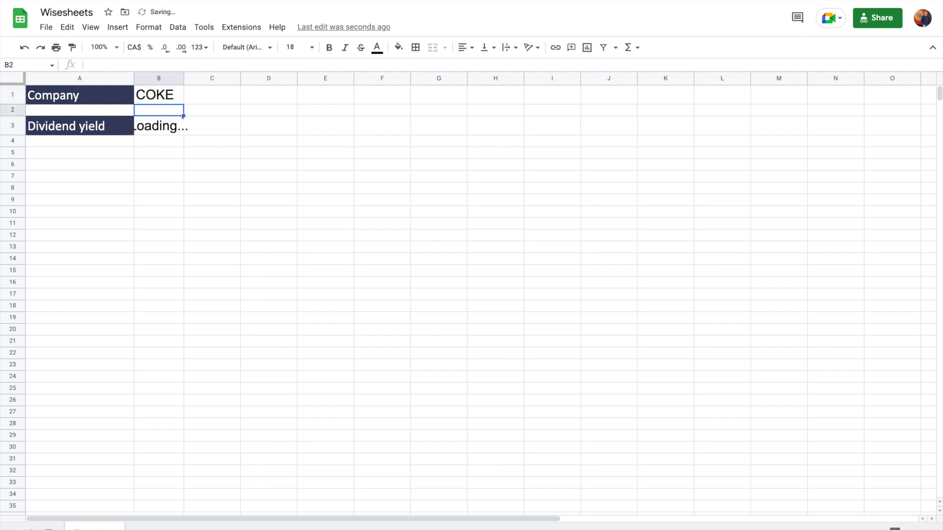
pyautogui.click(169, 178)
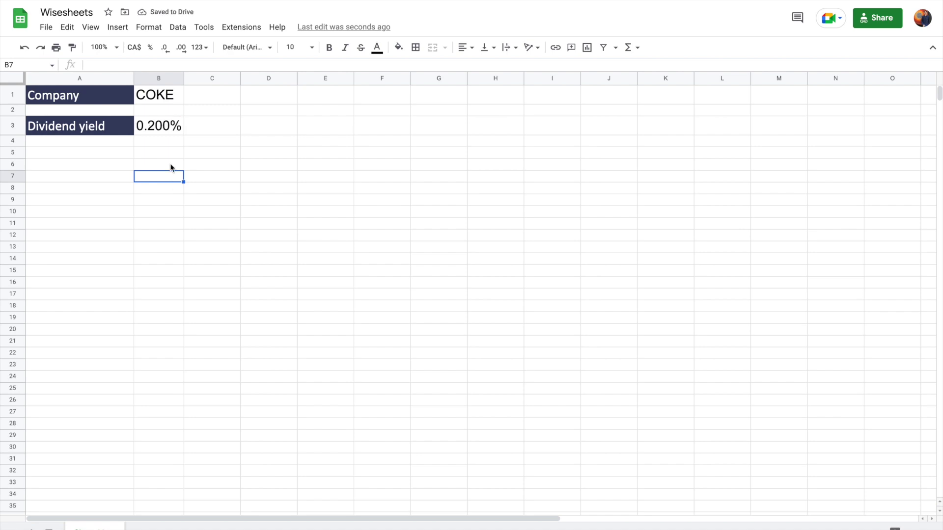
pyautogui.click(167, 129)
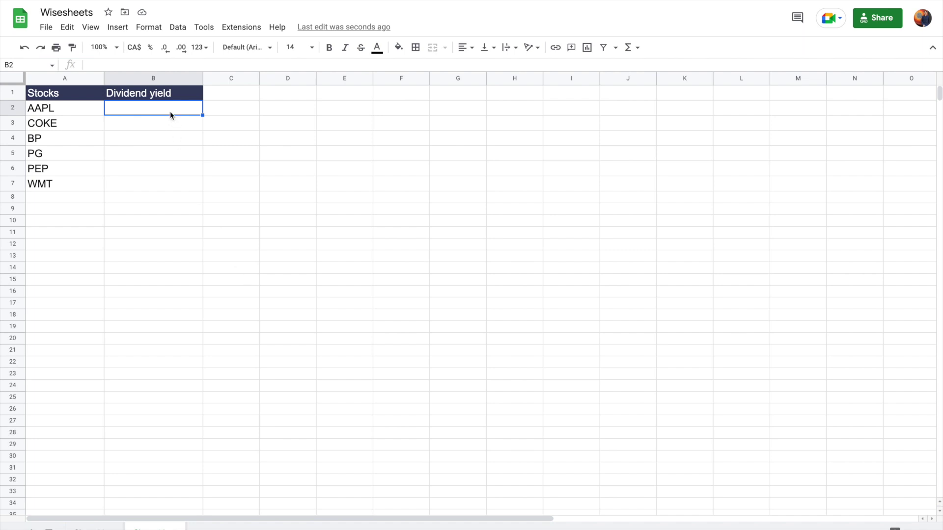
# Step: Enter =WISE(A2,$B$1,"TTM") in B2 so AAPL's dividend yield shows 0.55%
pyautogui.write('=')
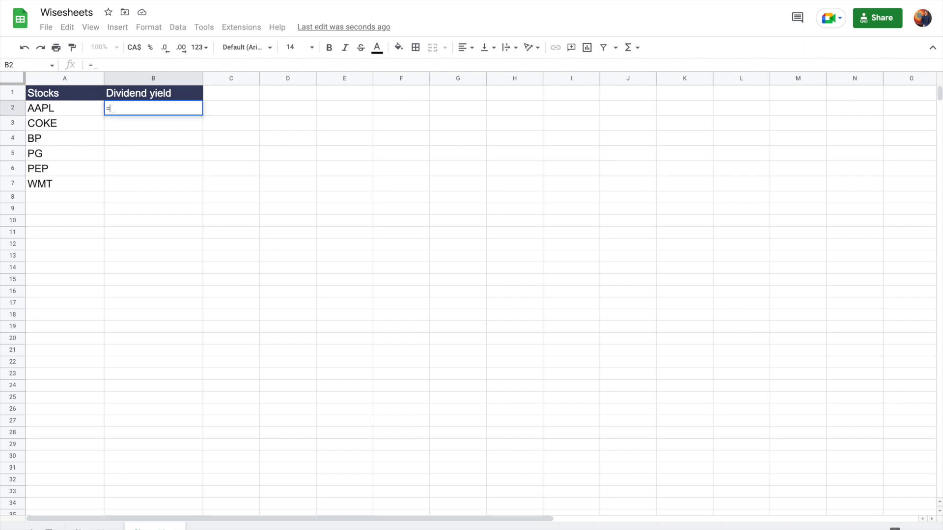
pyautogui.write('WISE')
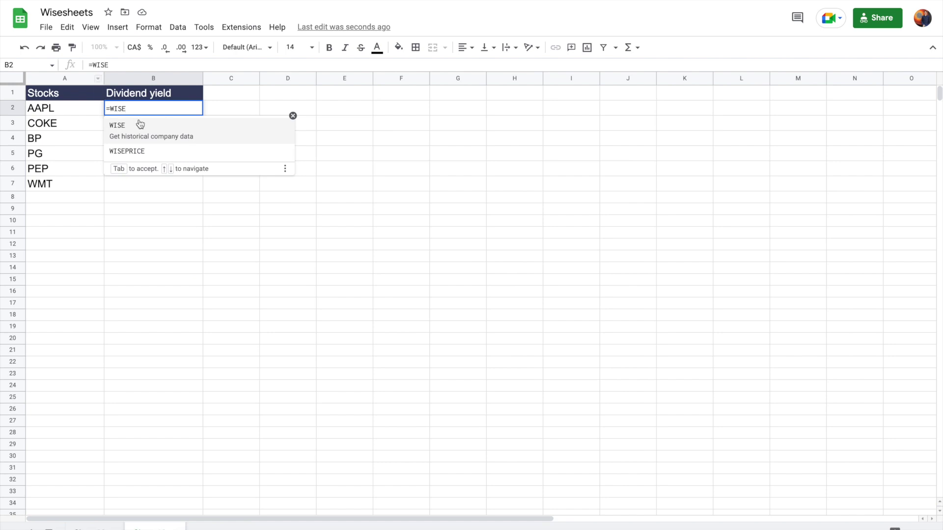
pyautogui.click(146, 132)
pyautogui.click(63, 111)
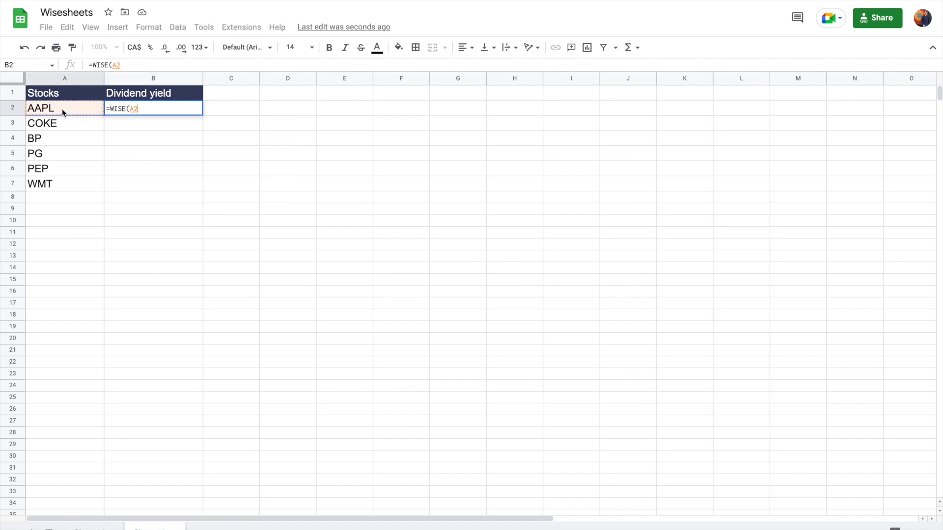
pyautogui.write(',')
pyautogui.click(153, 93)
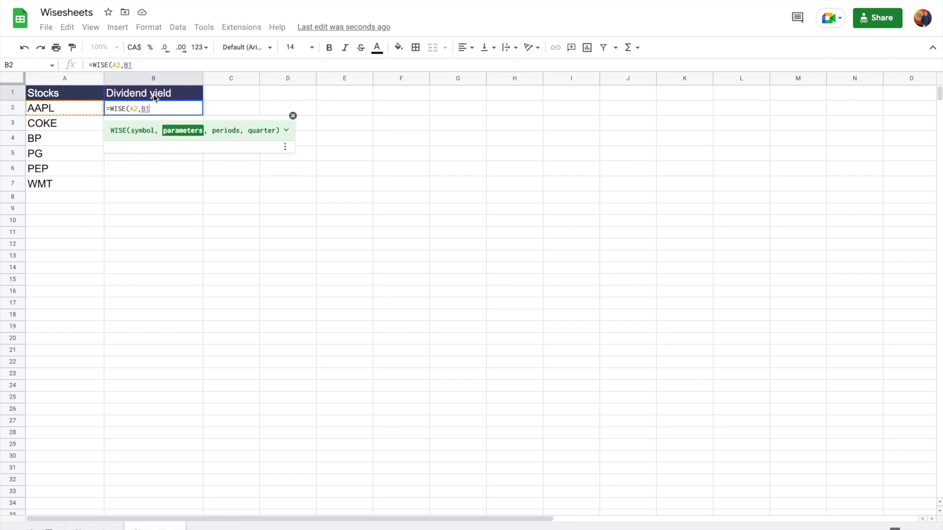
pyautogui.click(130, 65)
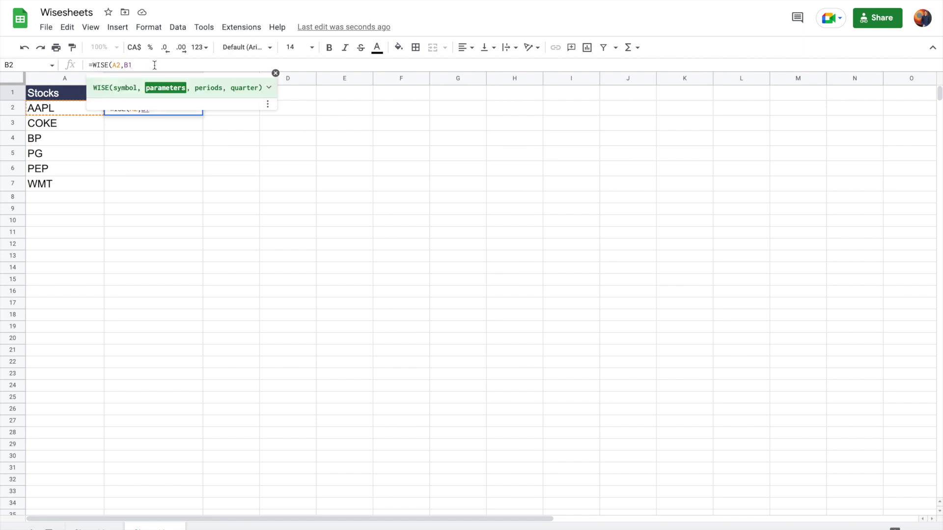
pyautogui.press('F4')
pyautogui.write(',')
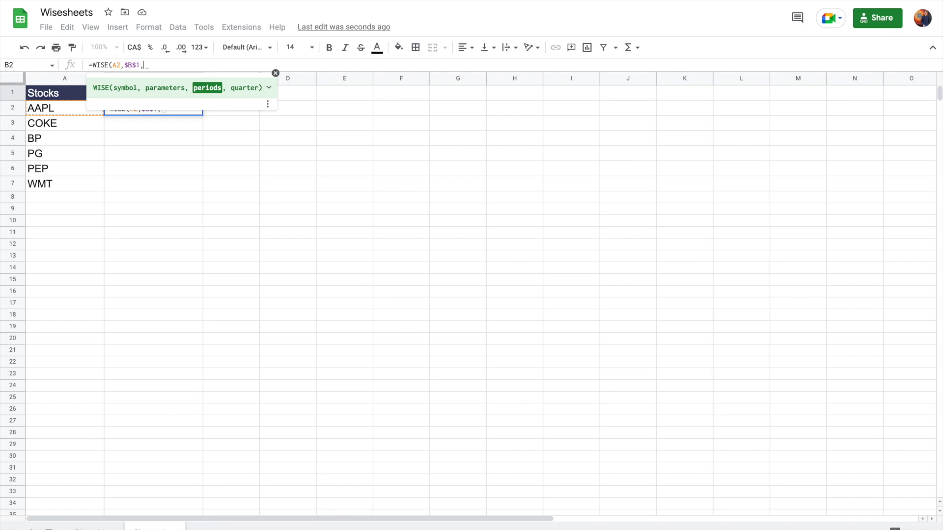
pyautogui.write('"TTM')
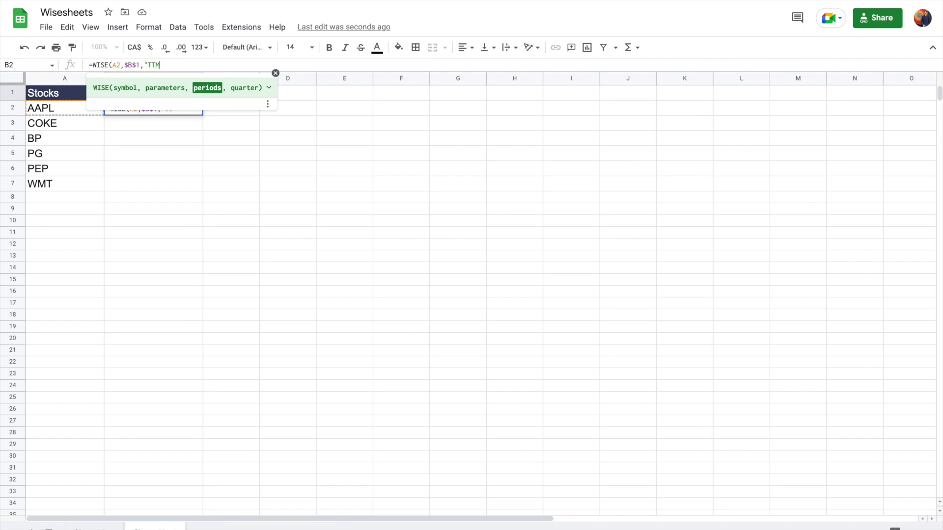
pyautogui.write('")')
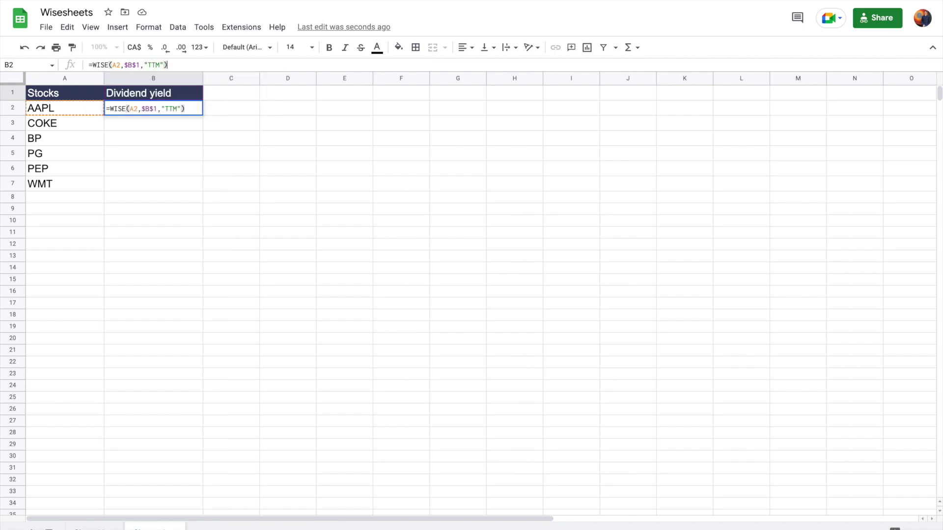
pyautogui.press('Return')
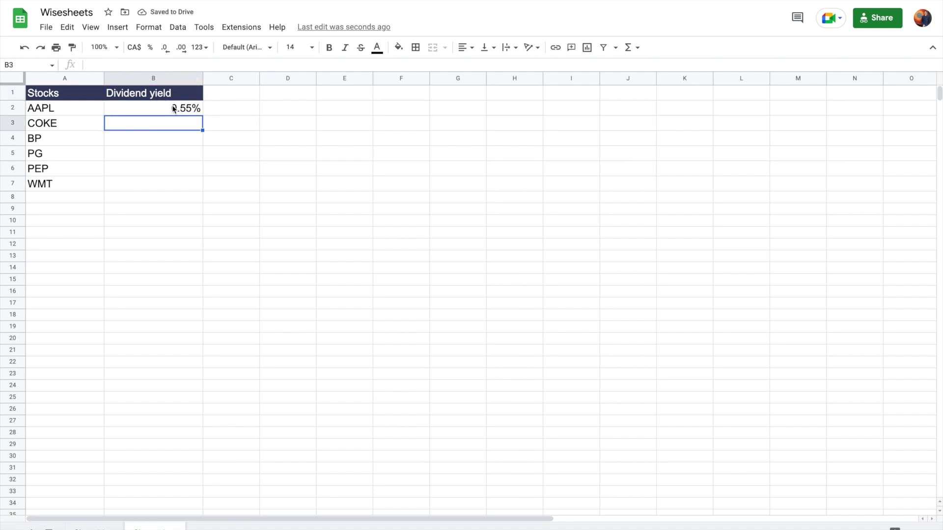
pyautogui.click(199, 108)
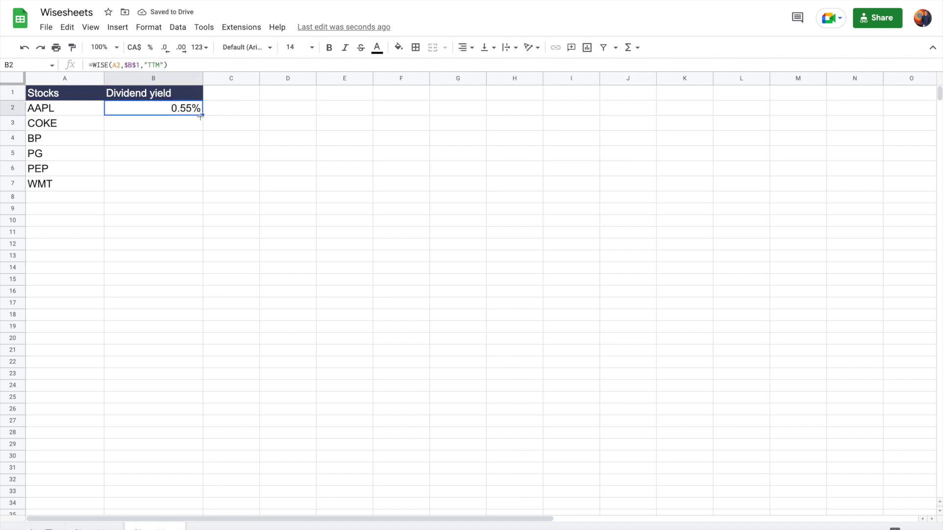
# Step: Fill the B2 yield formula down to B7 for all six tickers through WMT
pyautogui.moveTo(204, 115); pyautogui.dragTo(201, 191)
pyautogui.click(153, 263)
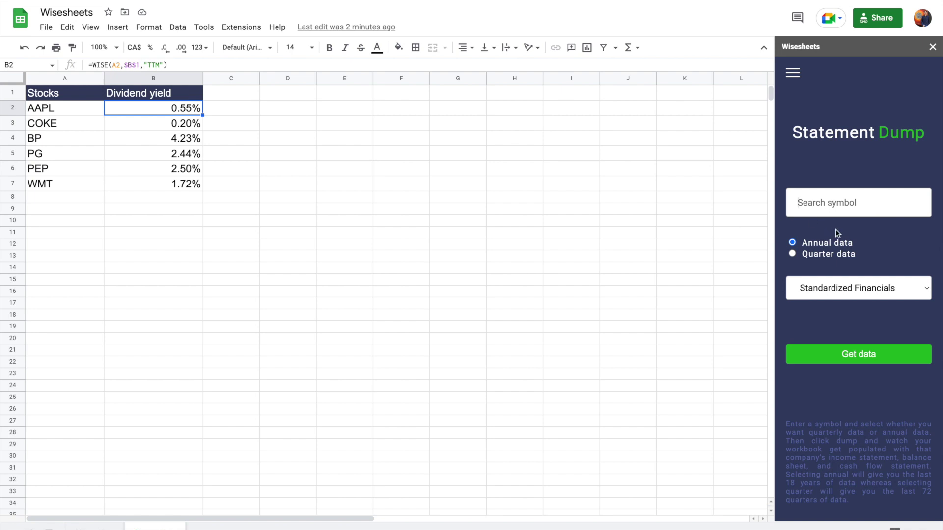
# Step: Find Telus's ticker via sidebar search and replace PEP with T.TO, yielding 4.46%
pyautogui.write('telus')
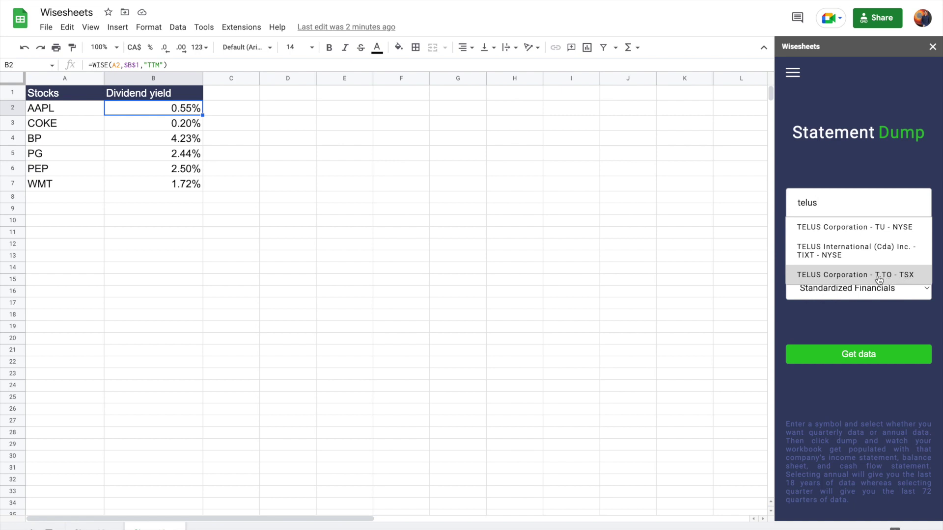
pyautogui.click(506, 199)
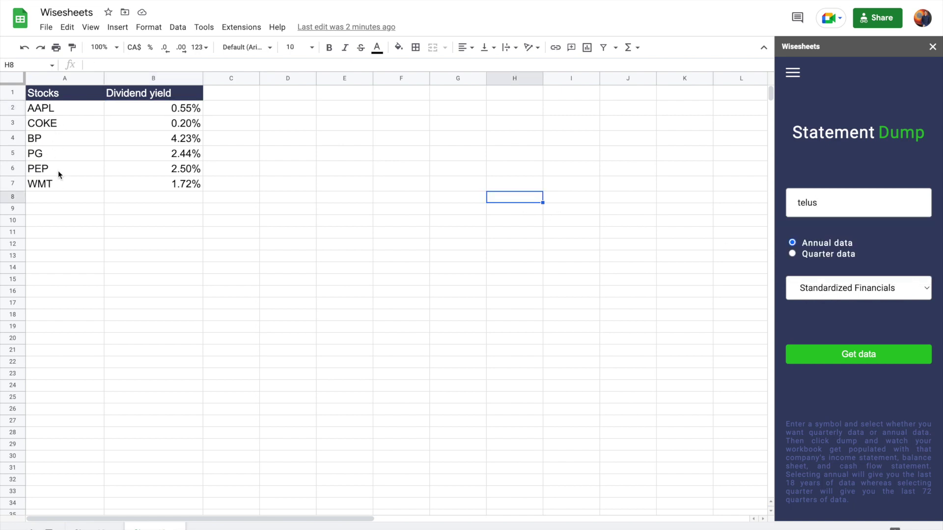
pyautogui.click(57, 170)
pyautogui.press('Delete')
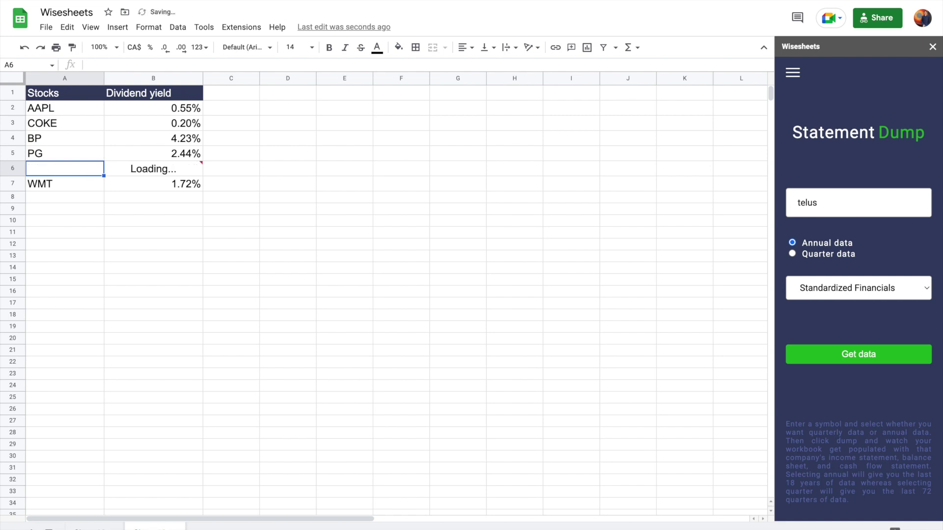
pyautogui.write('T.TO')
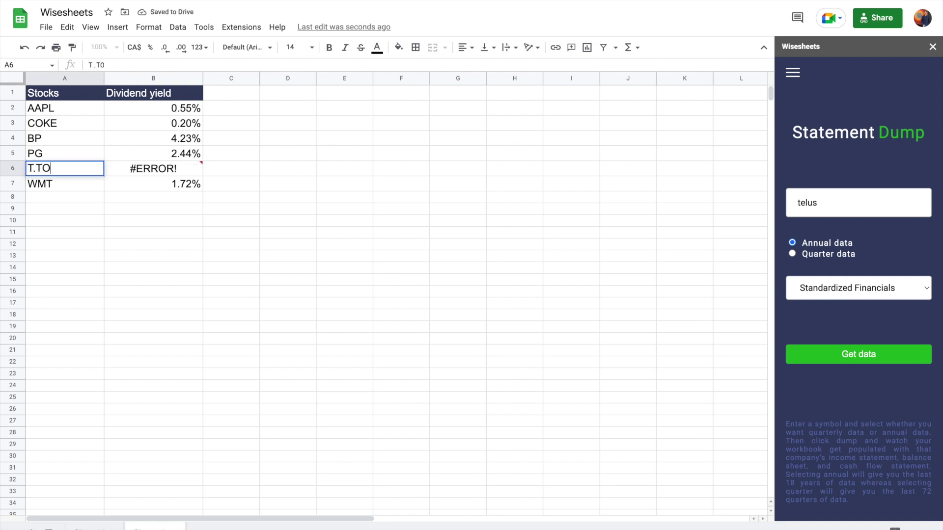
pyautogui.press('Return')
pyautogui.click(93, 229)
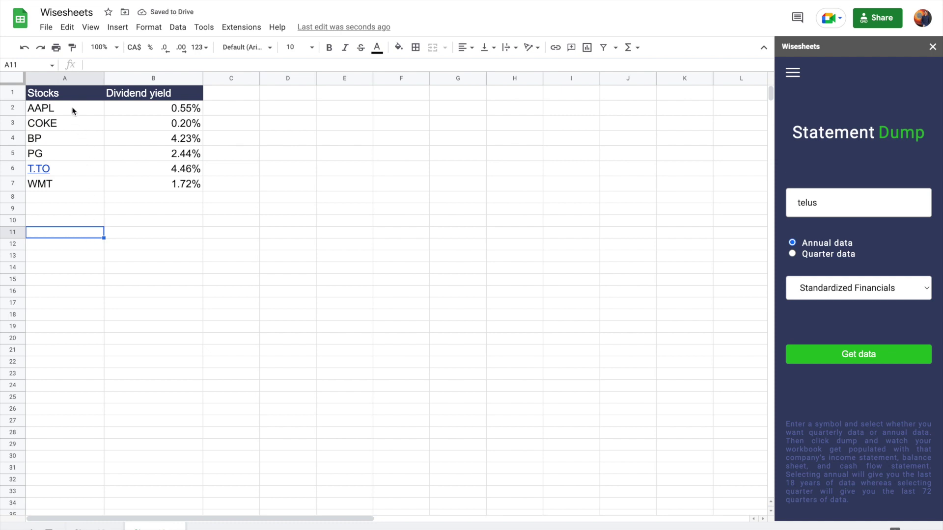
pyautogui.moveTo(72, 108); pyautogui.dragTo(171, 185)
pyautogui.click(85, 237)
pyautogui.click(153, 108)
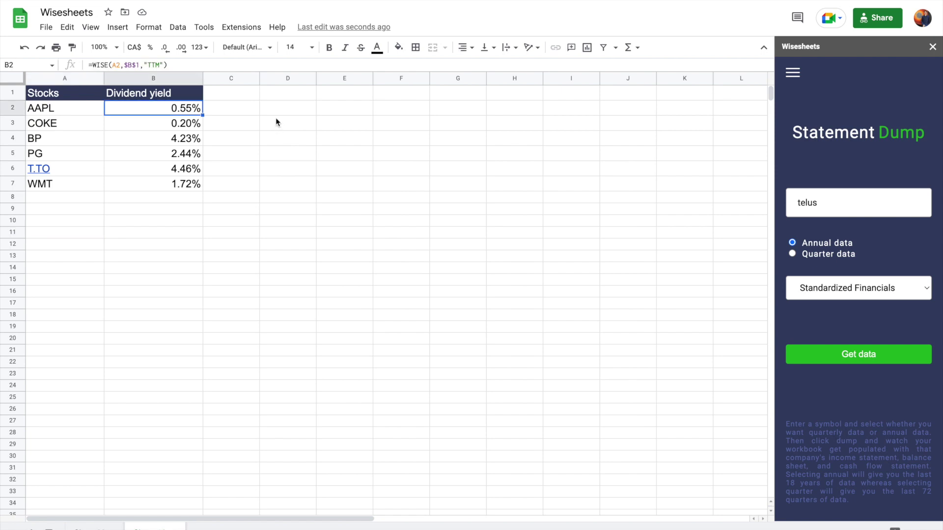
# Step: Change B2's period from "TTM" to 2021, "q2" so AAPL's yield shows 0.17%
pyautogui.click(164, 65)
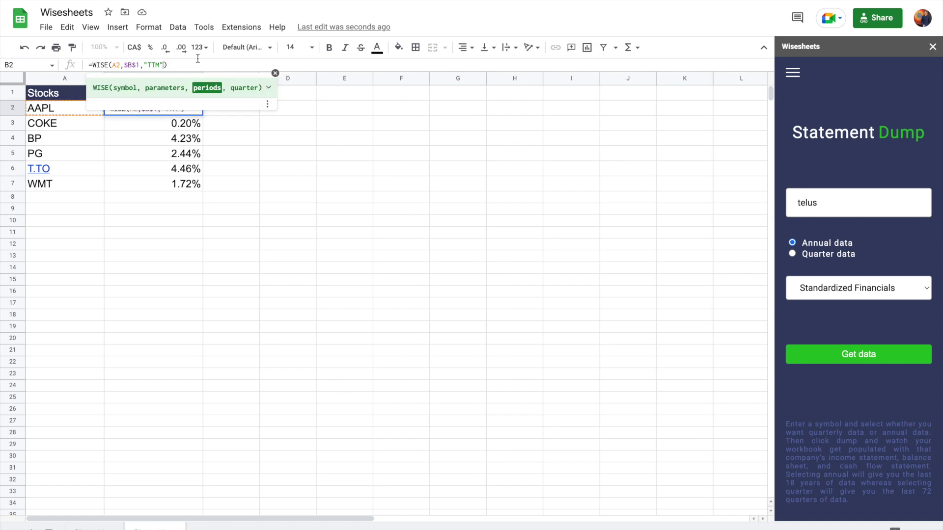
pyautogui.press('BackSpace')
pyautogui.press('BackSpace')
pyautogui.press('BackSpace')
pyautogui.press('BackSpace')
pyautogui.press('BackSpace')
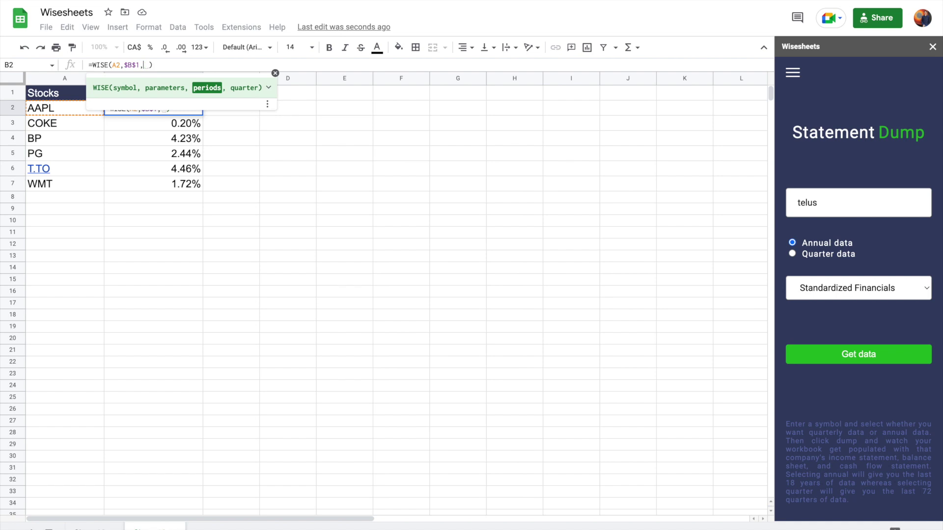
pyautogui.write('2021')
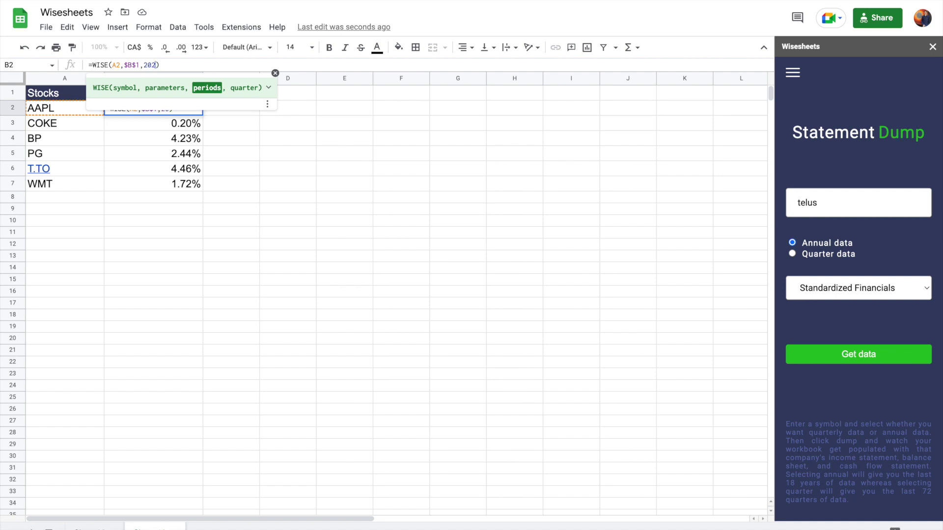
pyautogui.write(', ')
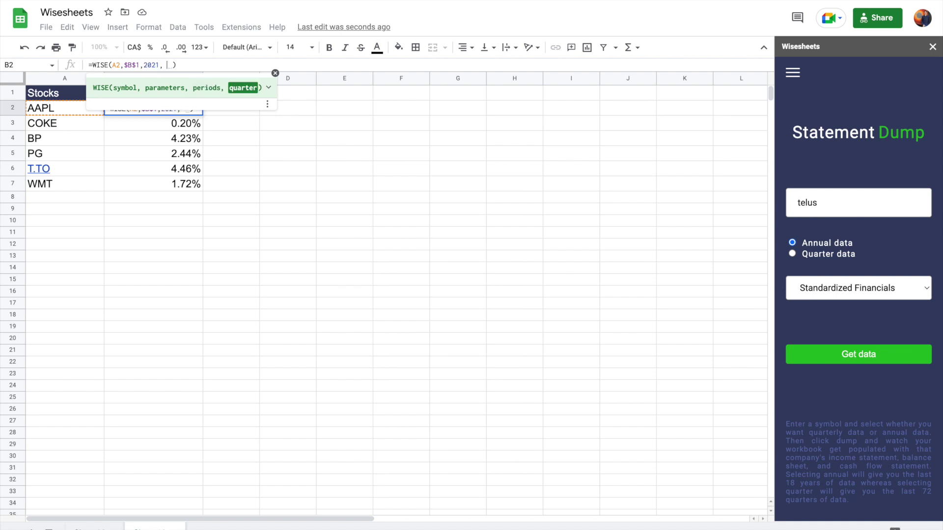
pyautogui.write('"')
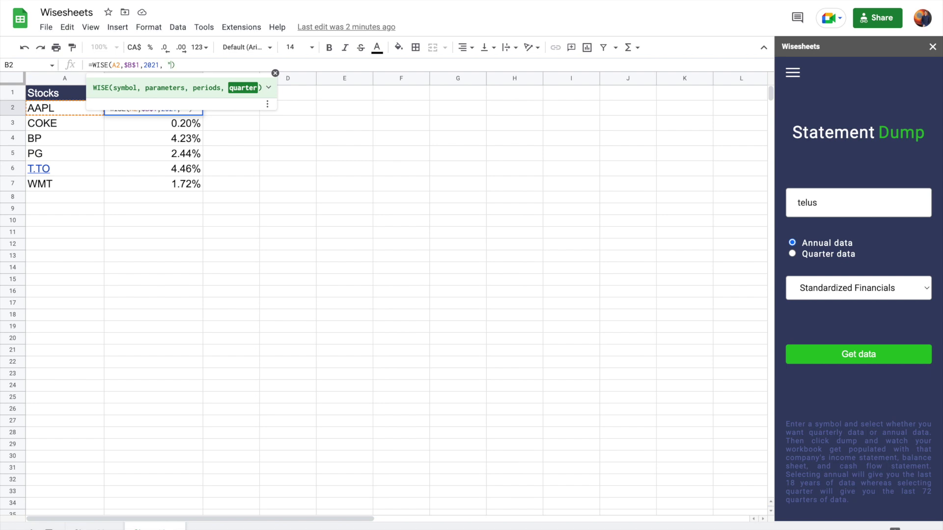
pyautogui.write('q2"')
pyautogui.press('Return')
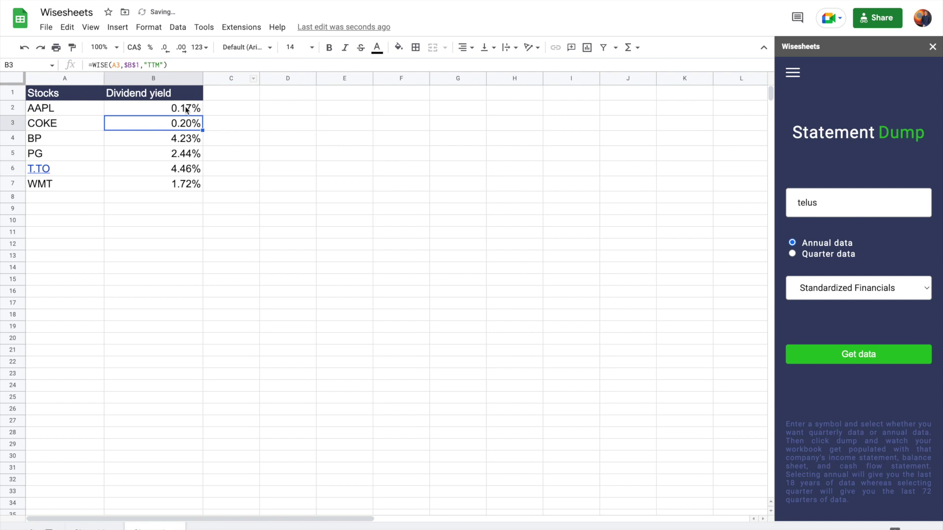
pyautogui.click(186, 110)
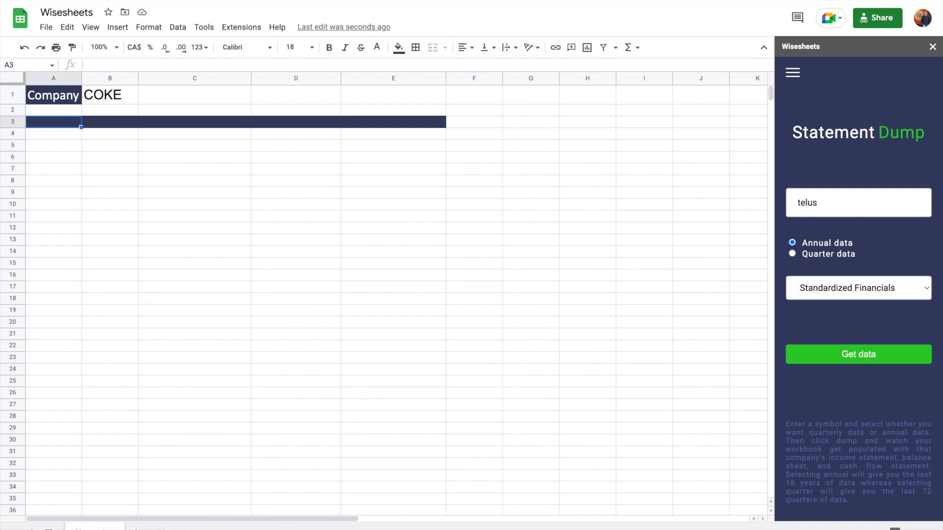
# Step: Enter =WISEPRICE(B1, "dividend") in A3 to list COKE's quarterly 0.25 dividend history
pyautogui.write('=wise')
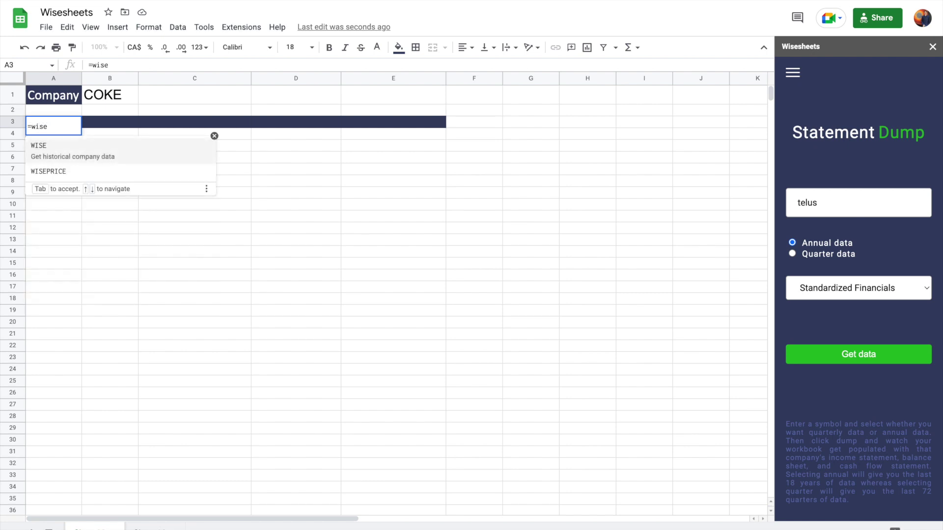
pyautogui.press('Down')
pyautogui.press('Tab')
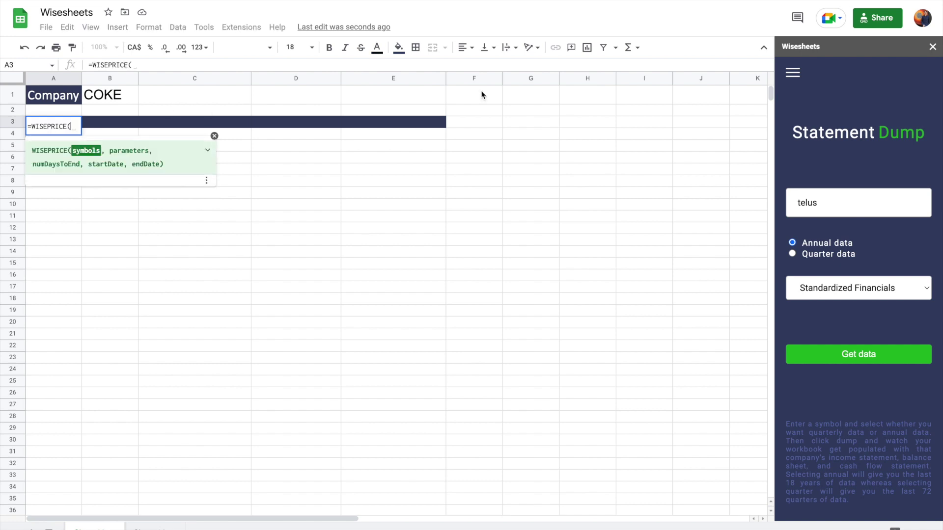
pyautogui.click(792, 73)
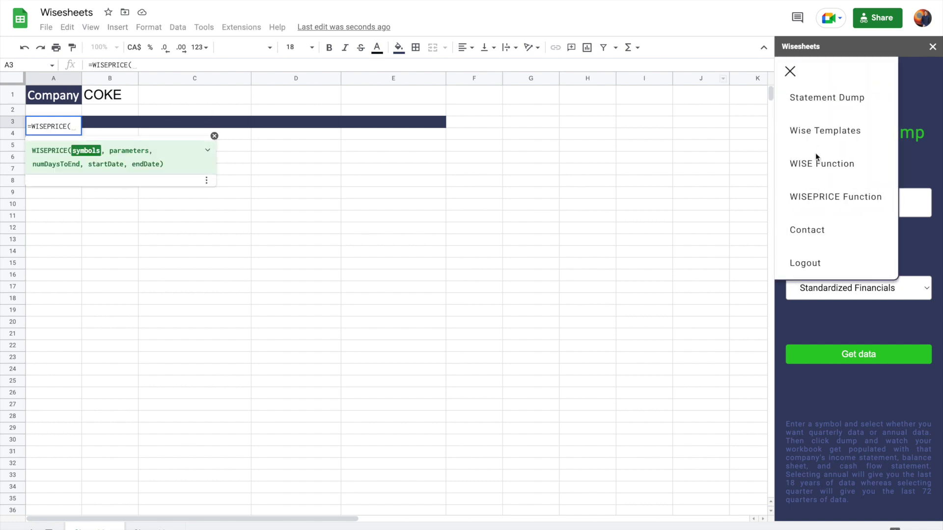
pyautogui.click(821, 193)
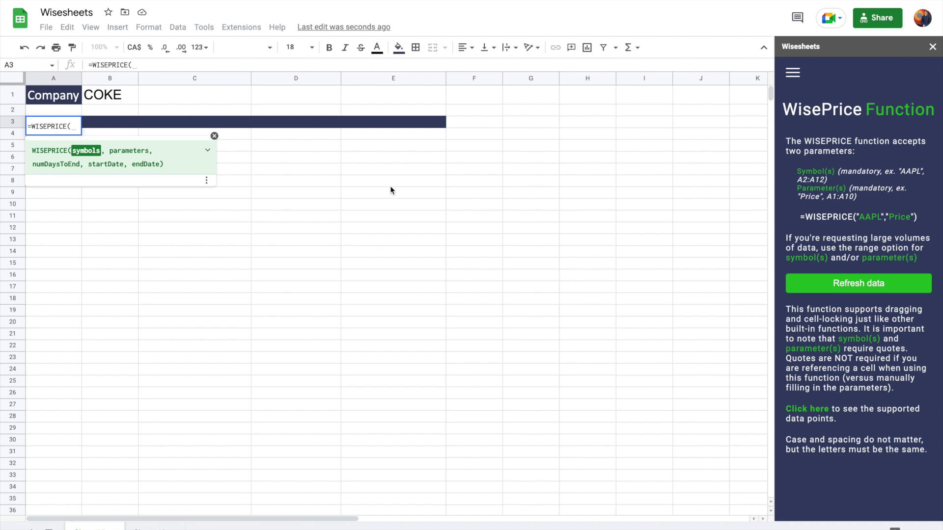
pyautogui.click(122, 95)
pyautogui.write(', ')
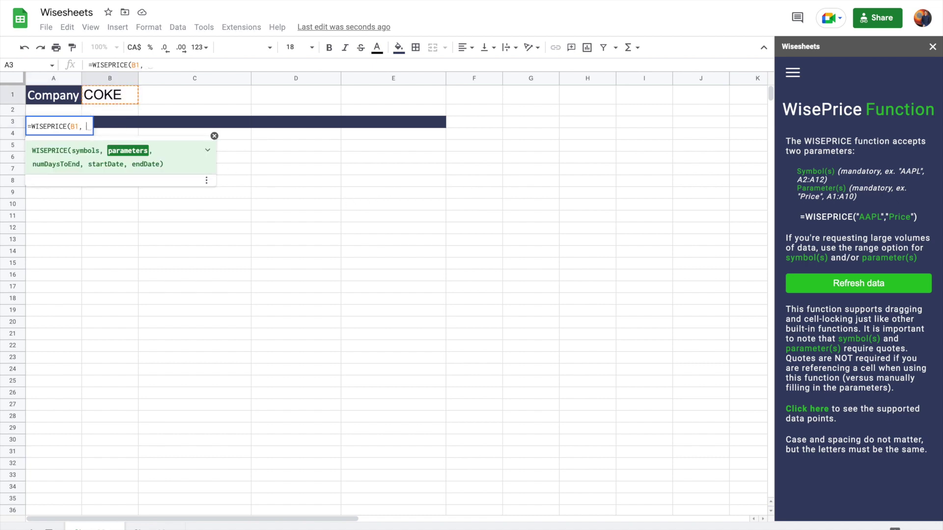
pyautogui.write('"div')
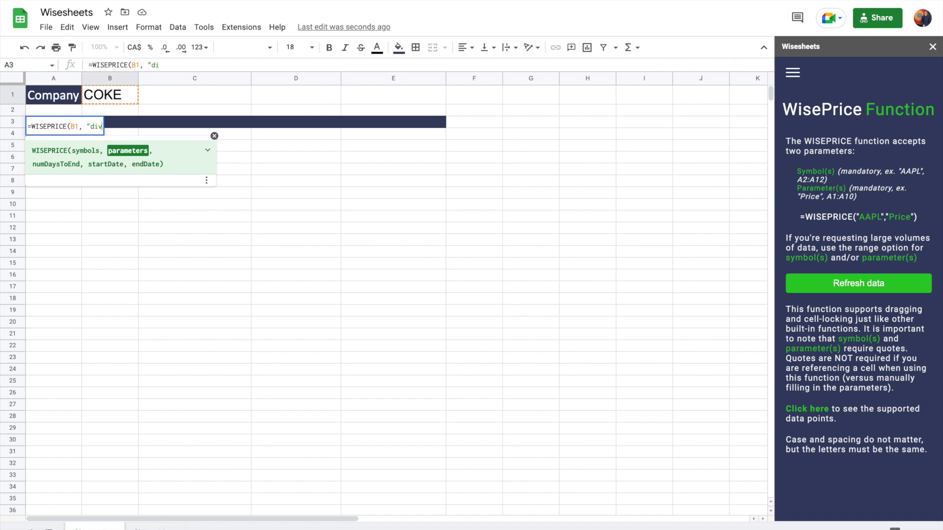
pyautogui.write('idend')
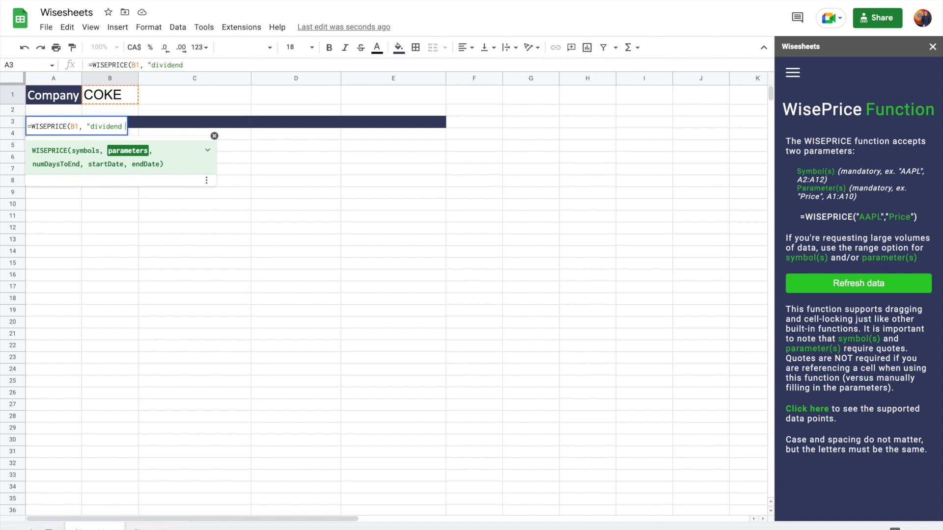
pyautogui.write('")')
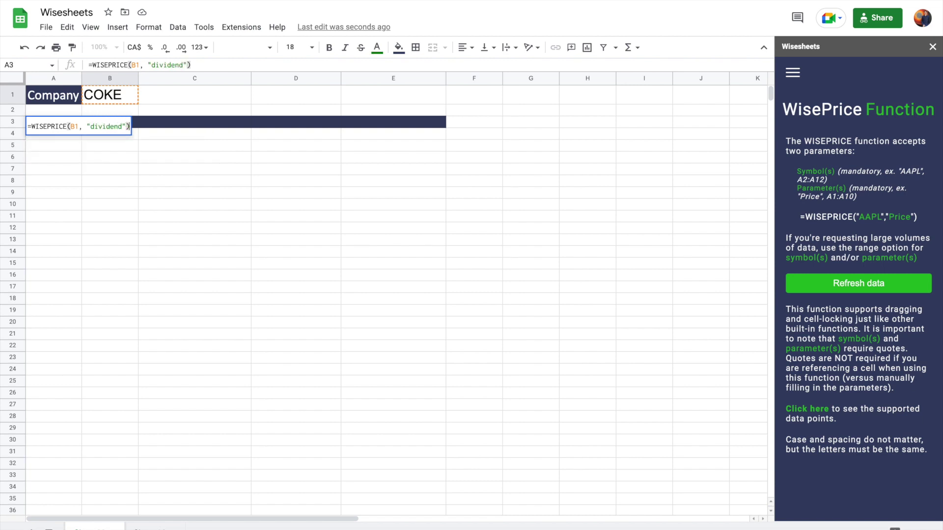
pyautogui.press('Return')
# Step: Review the loaded Date, Dividend, Adjusted Dividend, Payment Date and Declaration Date columns
pyautogui.click(593, 132)
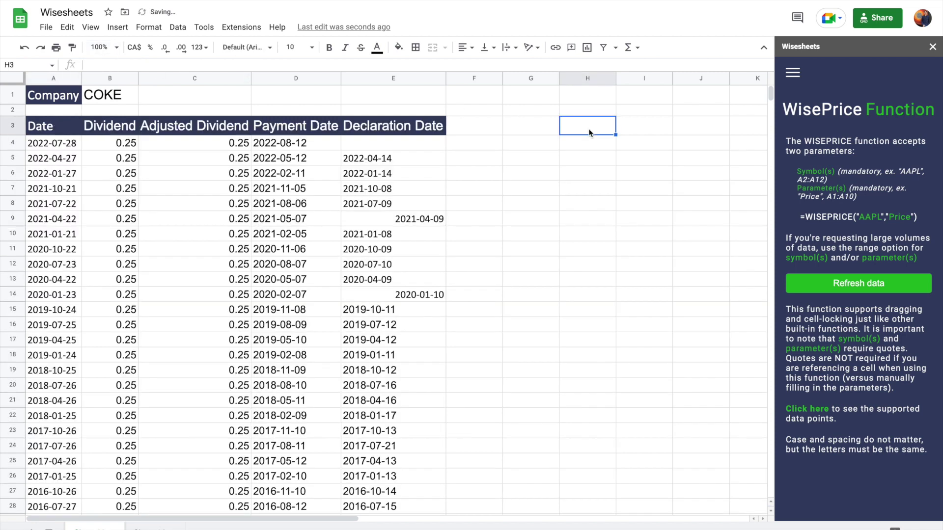
pyautogui.click(53, 132)
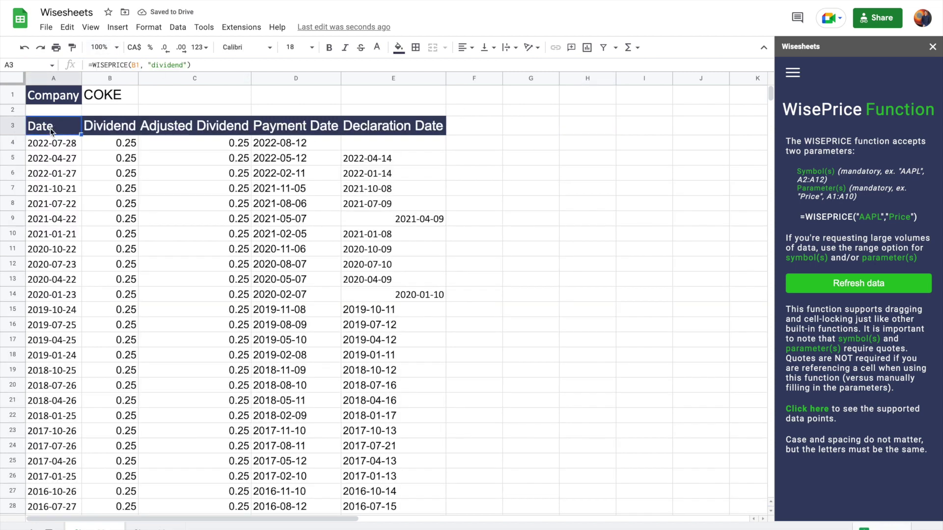
pyautogui.click(116, 132)
pyautogui.click(202, 127)
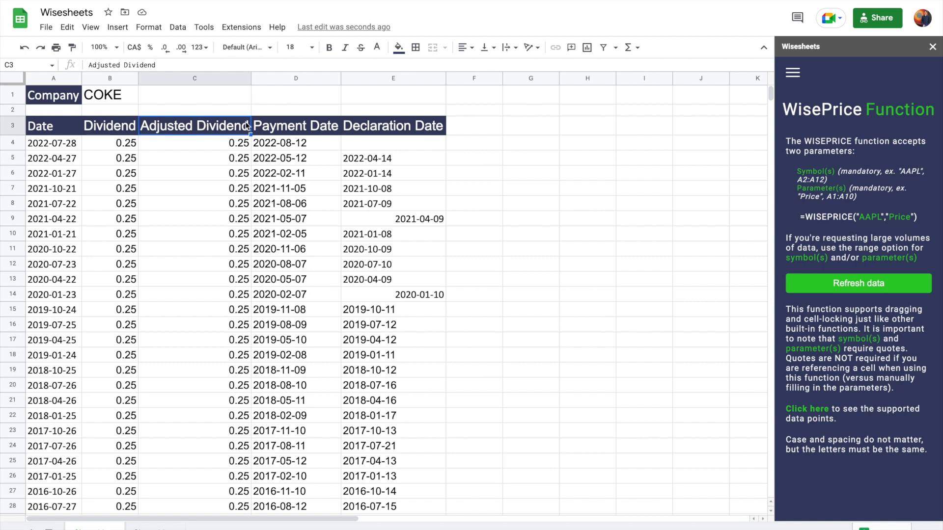
pyautogui.click(330, 128)
pyautogui.click(393, 129)
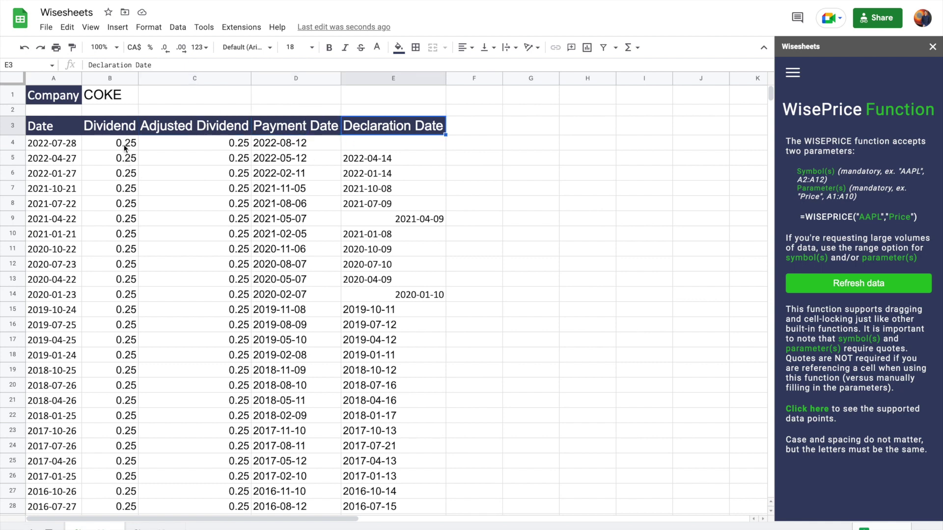
# Step: Scroll through the dividend history, then select the recent dates and dividends in A3:B27
pyautogui.scroll(-12, 125, 148)
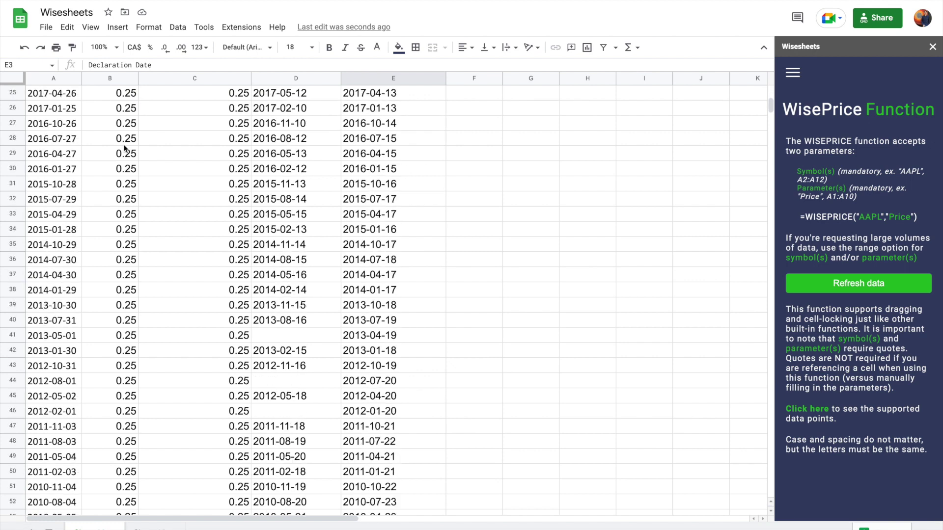
pyautogui.scroll(-20, 125, 149)
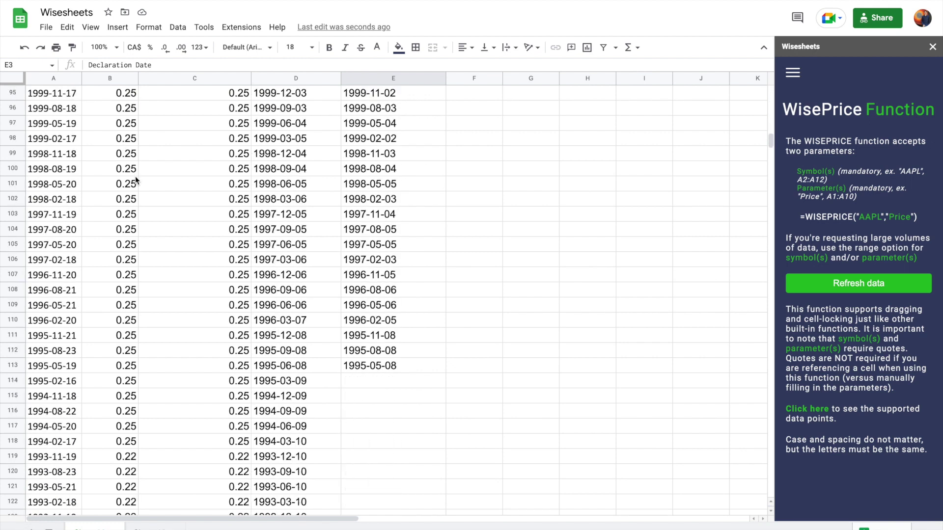
pyautogui.scroll(-11, 136, 181)
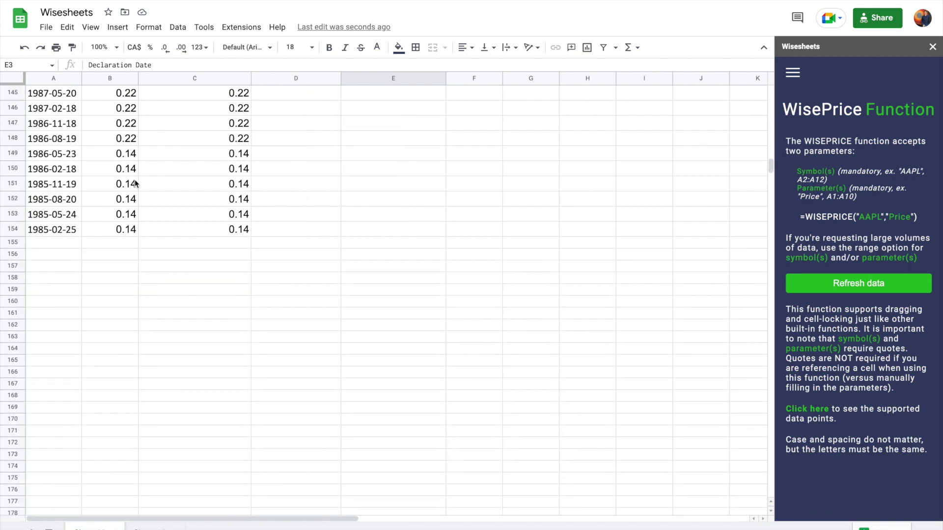
pyautogui.scroll(20, 136, 184)
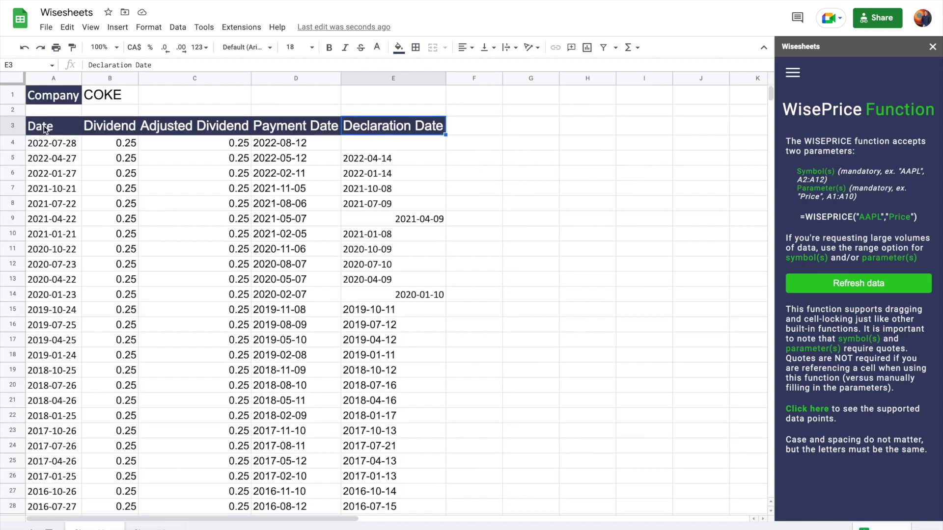
pyautogui.moveTo(44, 129); pyautogui.dragTo(90, 485)
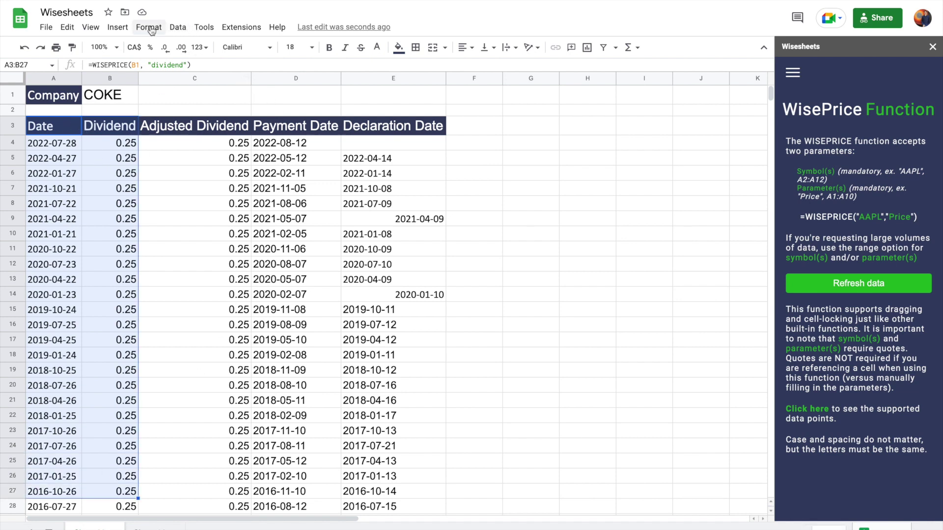
# Step: Insert a column chart of the selected COKE dividends and move it over rows 4–18
pyautogui.click(117, 27)
pyautogui.click(154, 134)
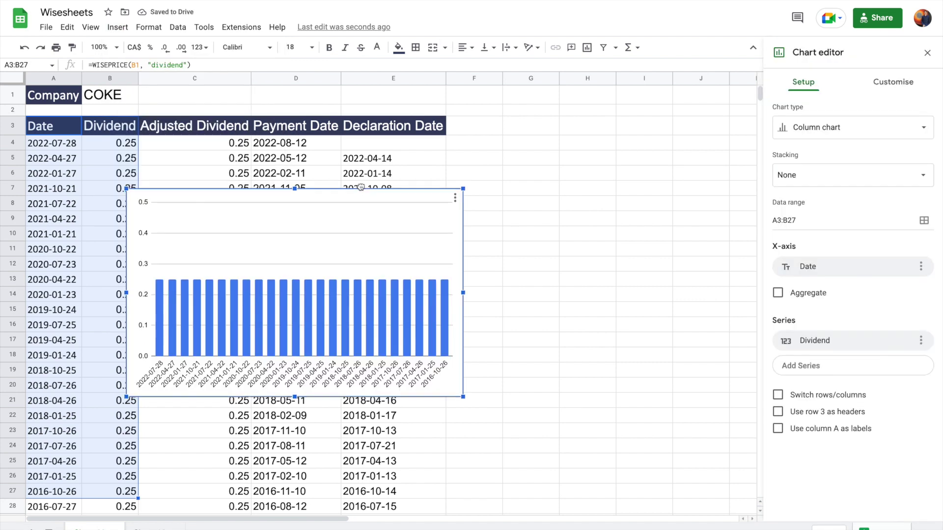
pyautogui.moveTo(360, 199); pyautogui.dragTo(312, 154)
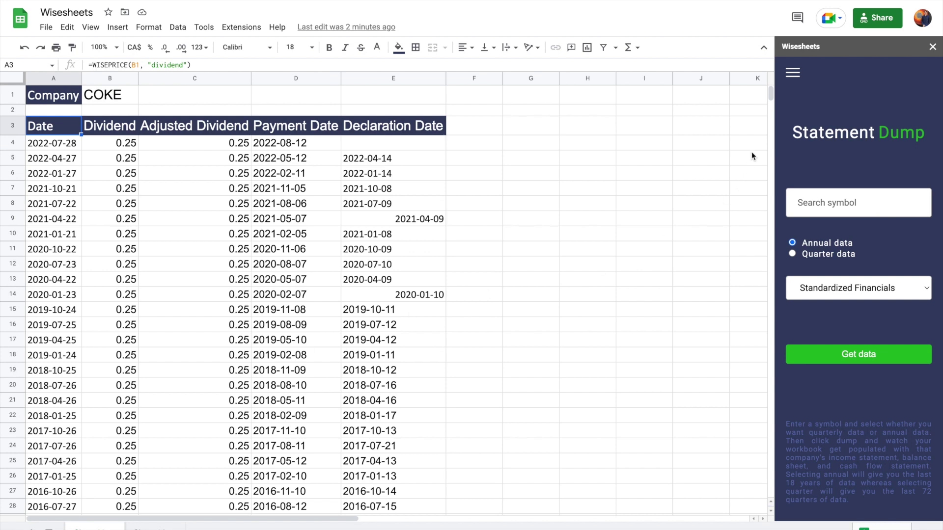
# Step: Bring up the Wise Templates list from the Wisesheets sidebar menu
pyautogui.click(793, 72)
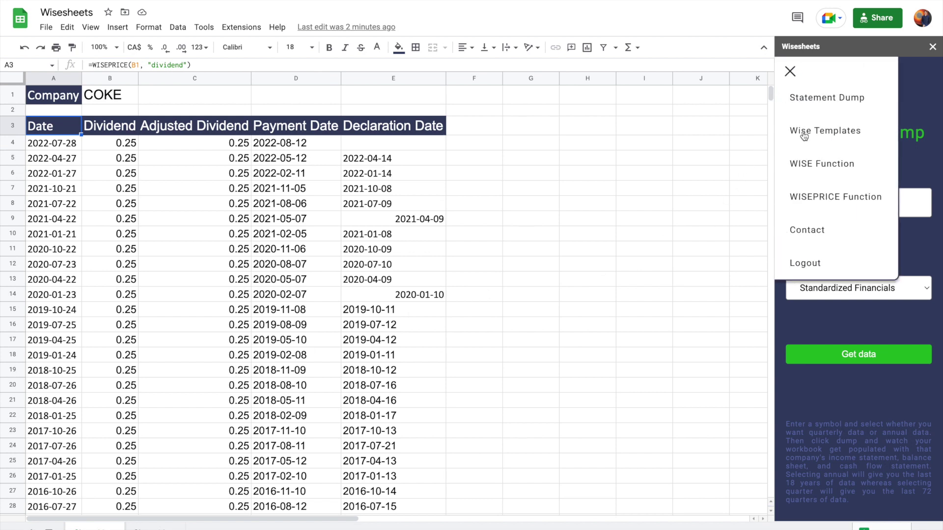
pyautogui.click(805, 133)
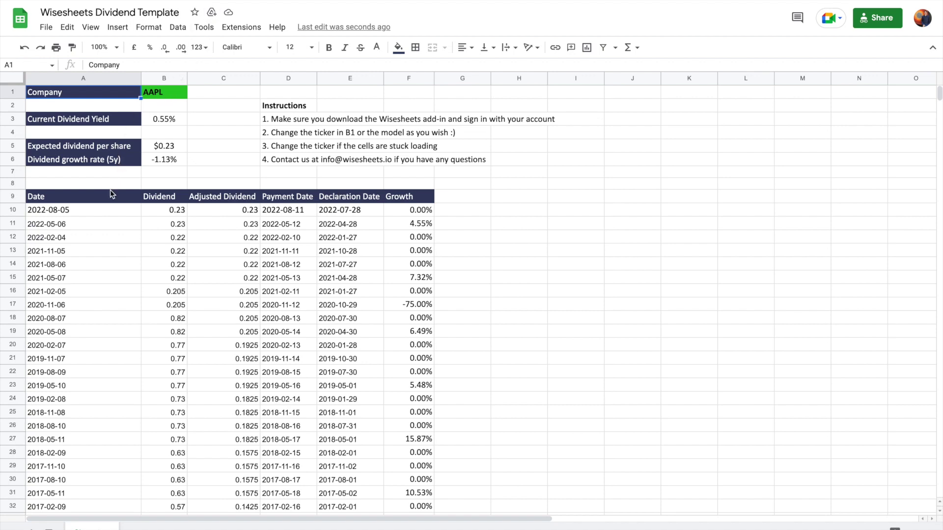
pyautogui.click(167, 93)
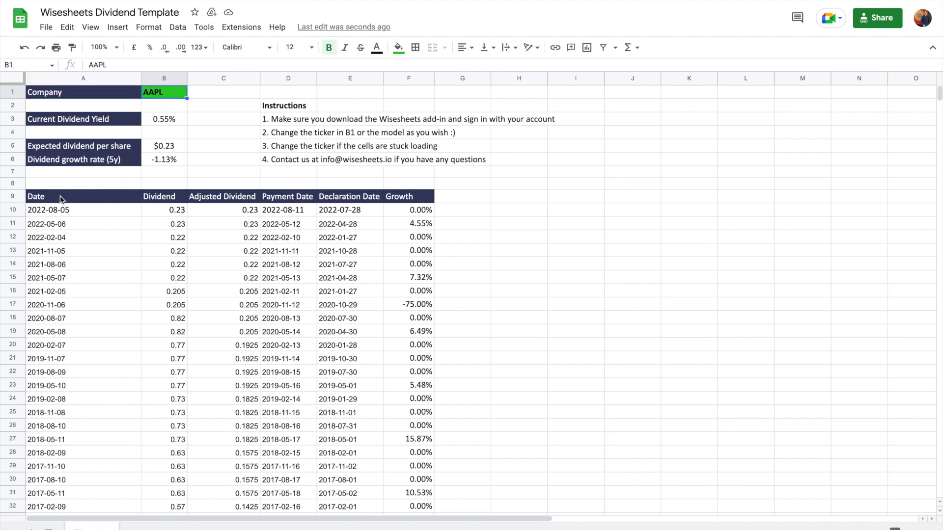
pyautogui.moveTo(61, 199); pyautogui.dragTo(407, 481)
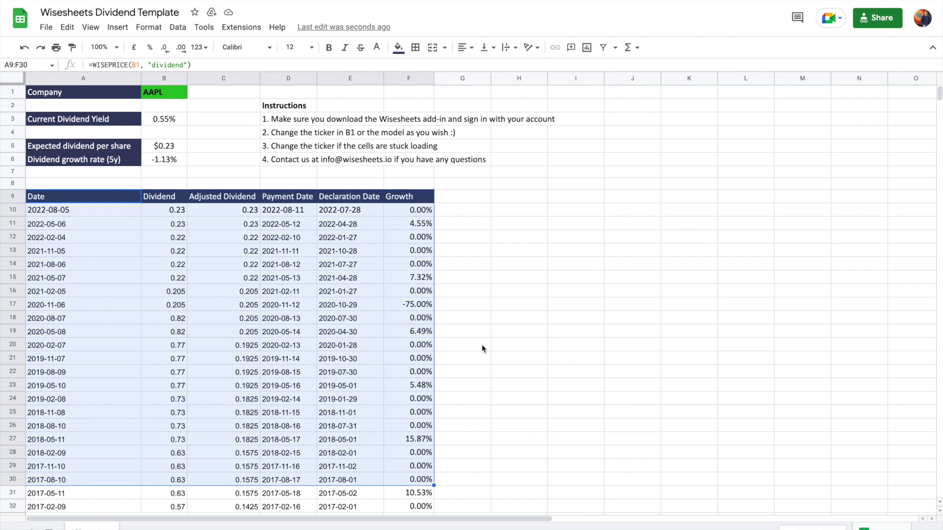
pyautogui.click(519, 250)
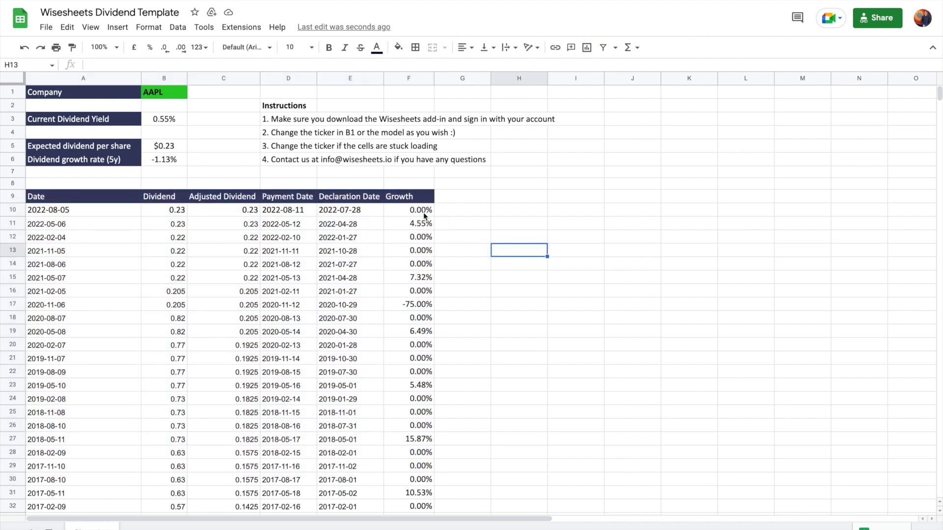
pyautogui.moveTo(423, 212); pyautogui.dragTo(418, 449)
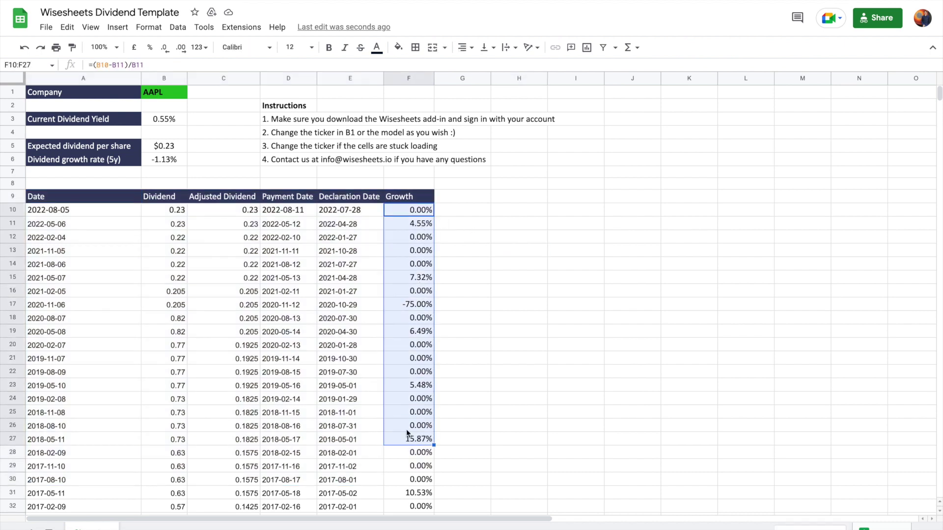
pyautogui.click(160, 125)
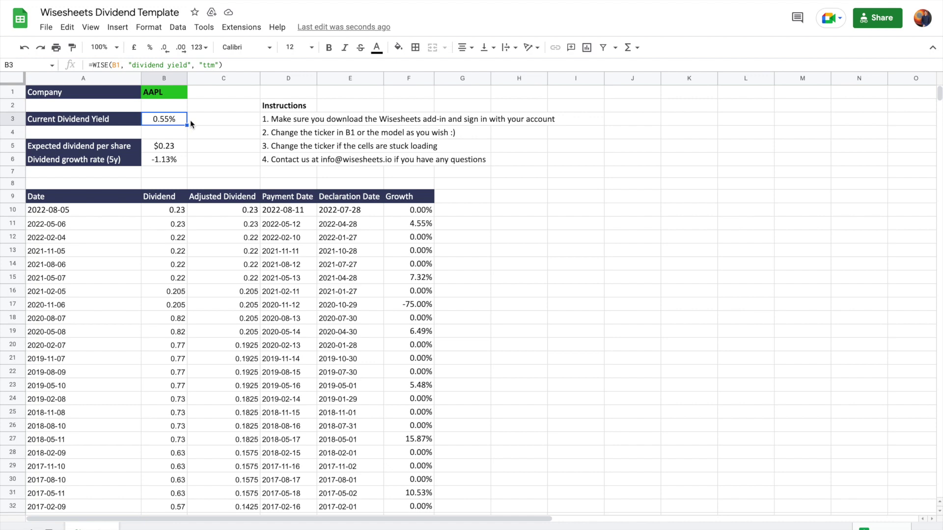
pyautogui.click(166, 159)
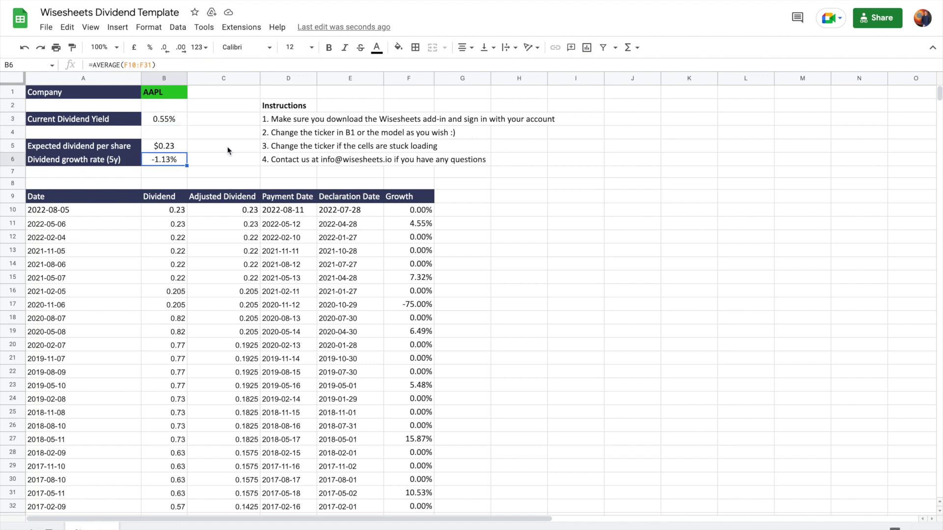